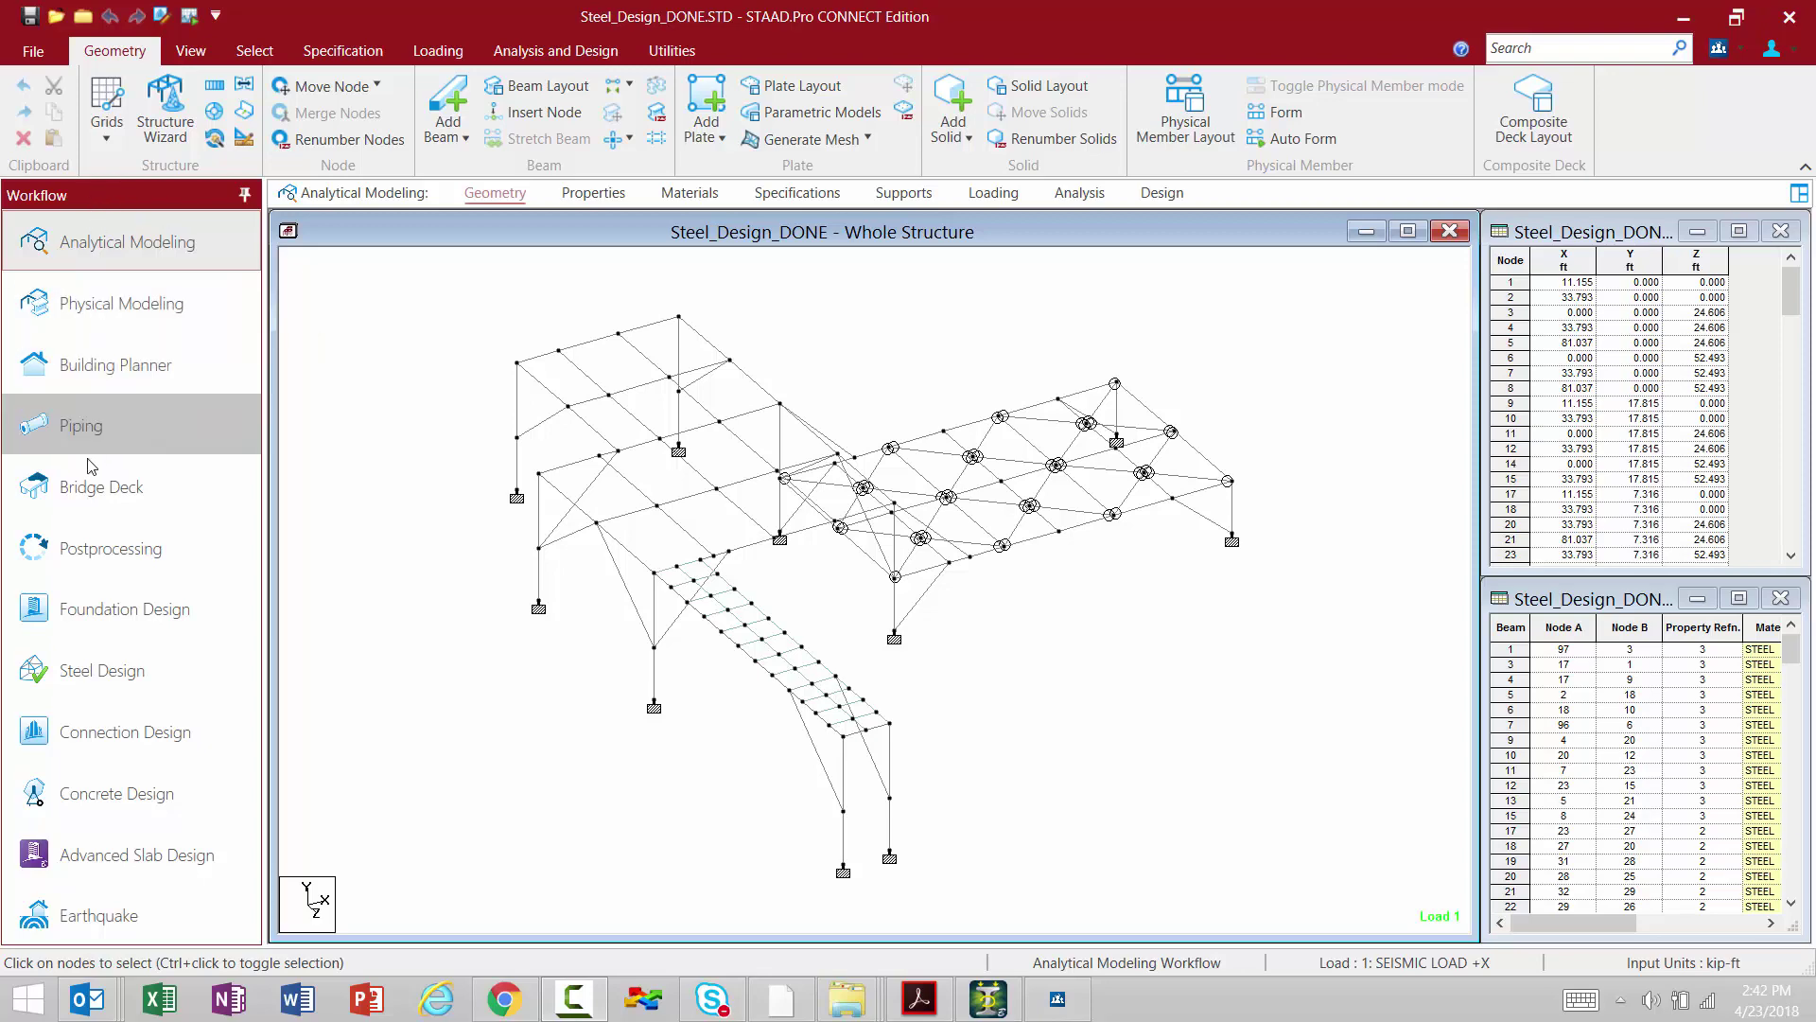
Open the analysed Steel_Design_DONE model in Postprocessing to view load 1 displacements.
left_click(74, 557)
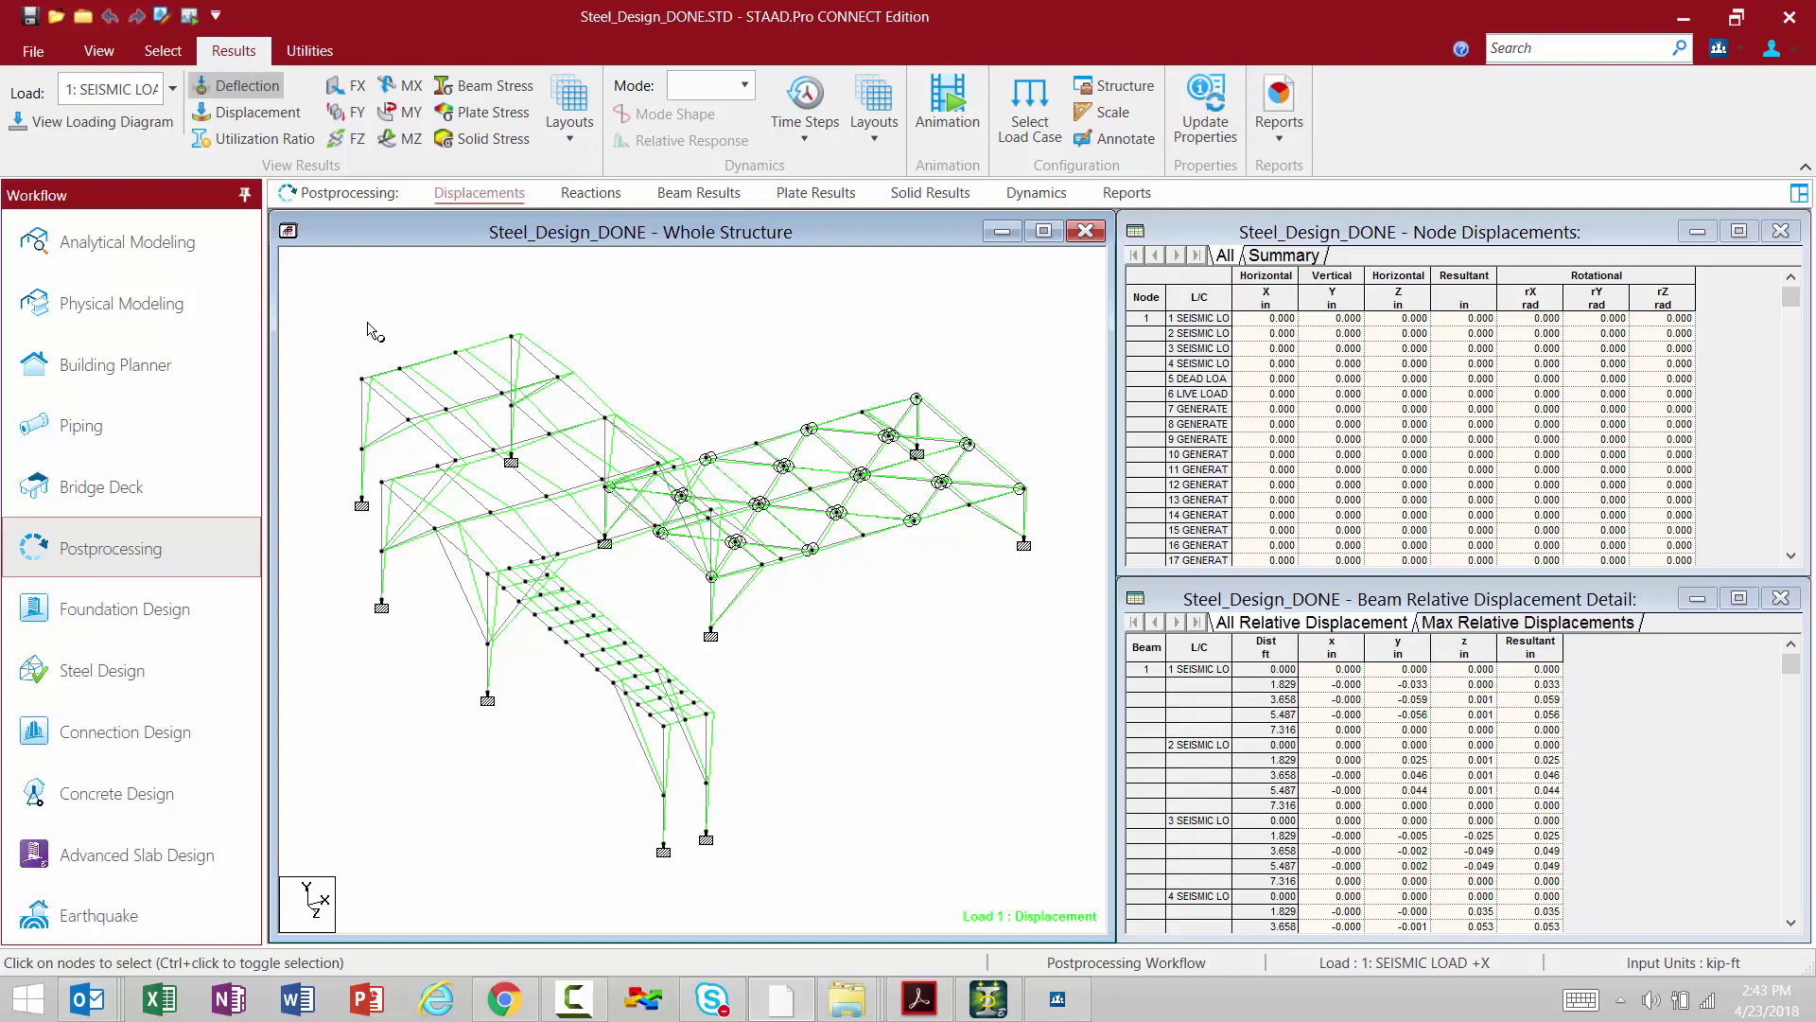
Show node displacements, switch to load 6: LIVE LOAD, and display support reactions.
left_click(489, 193)
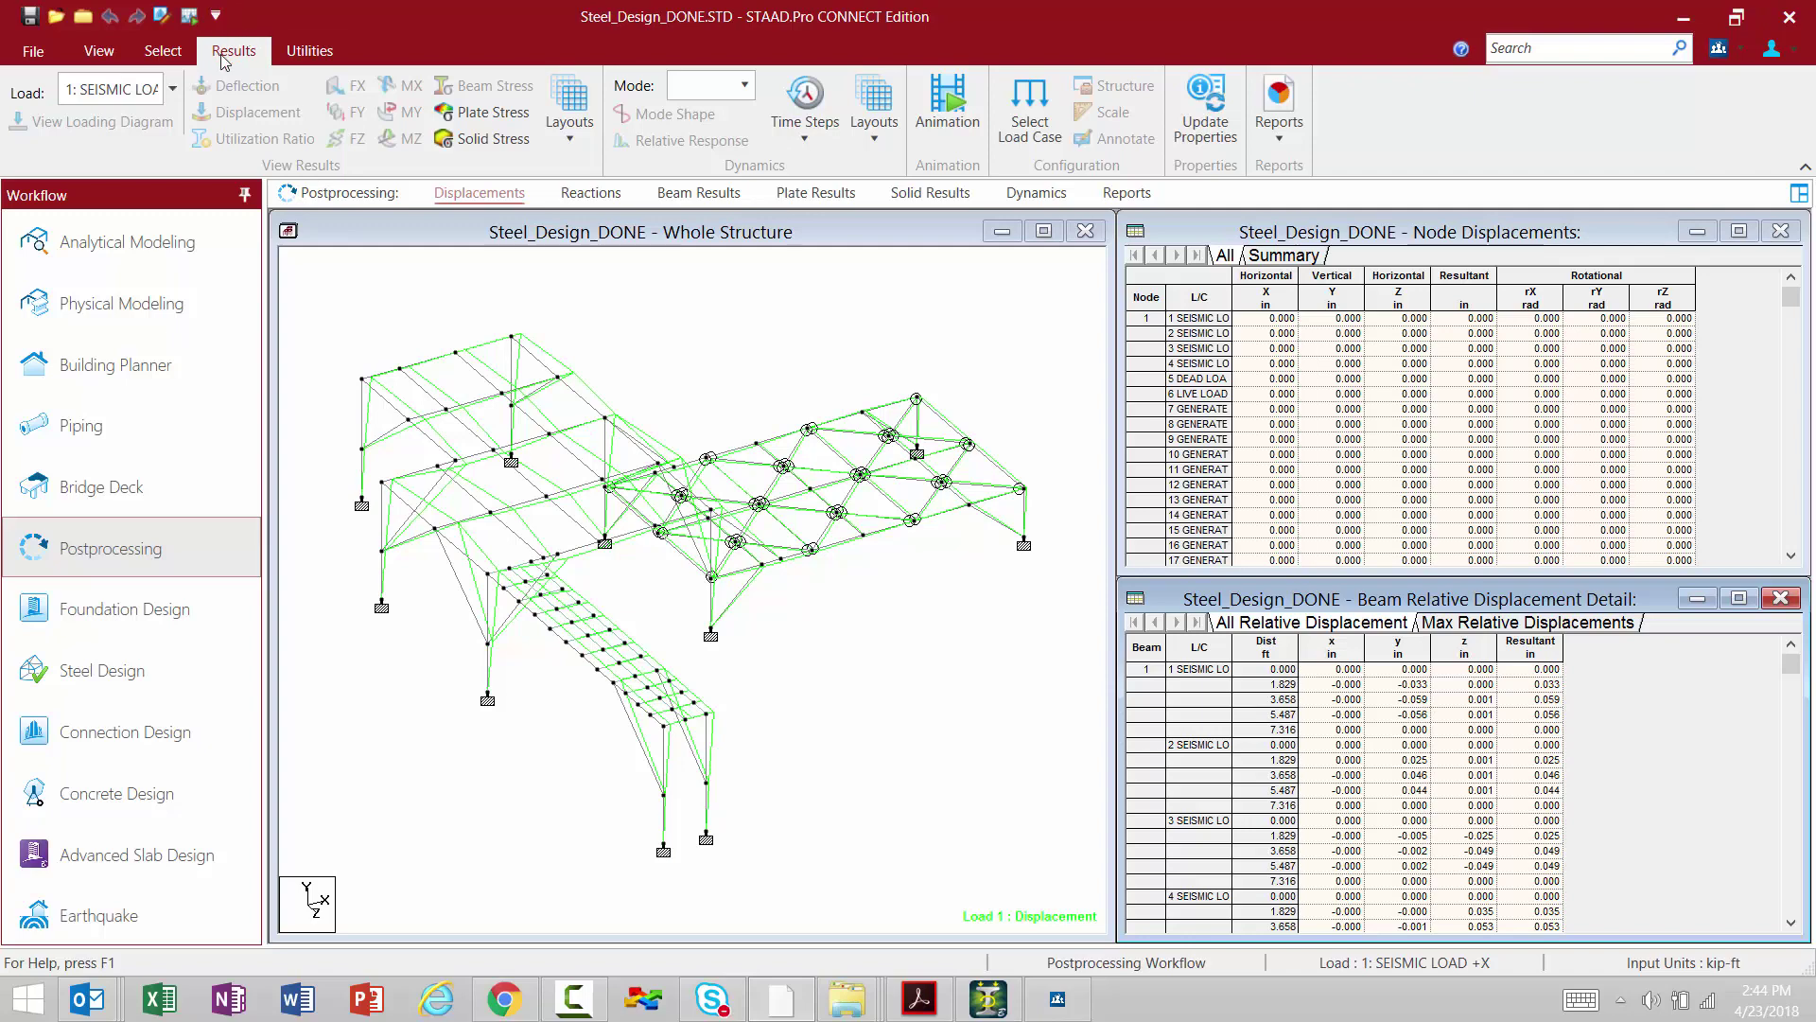
left_click(171, 90)
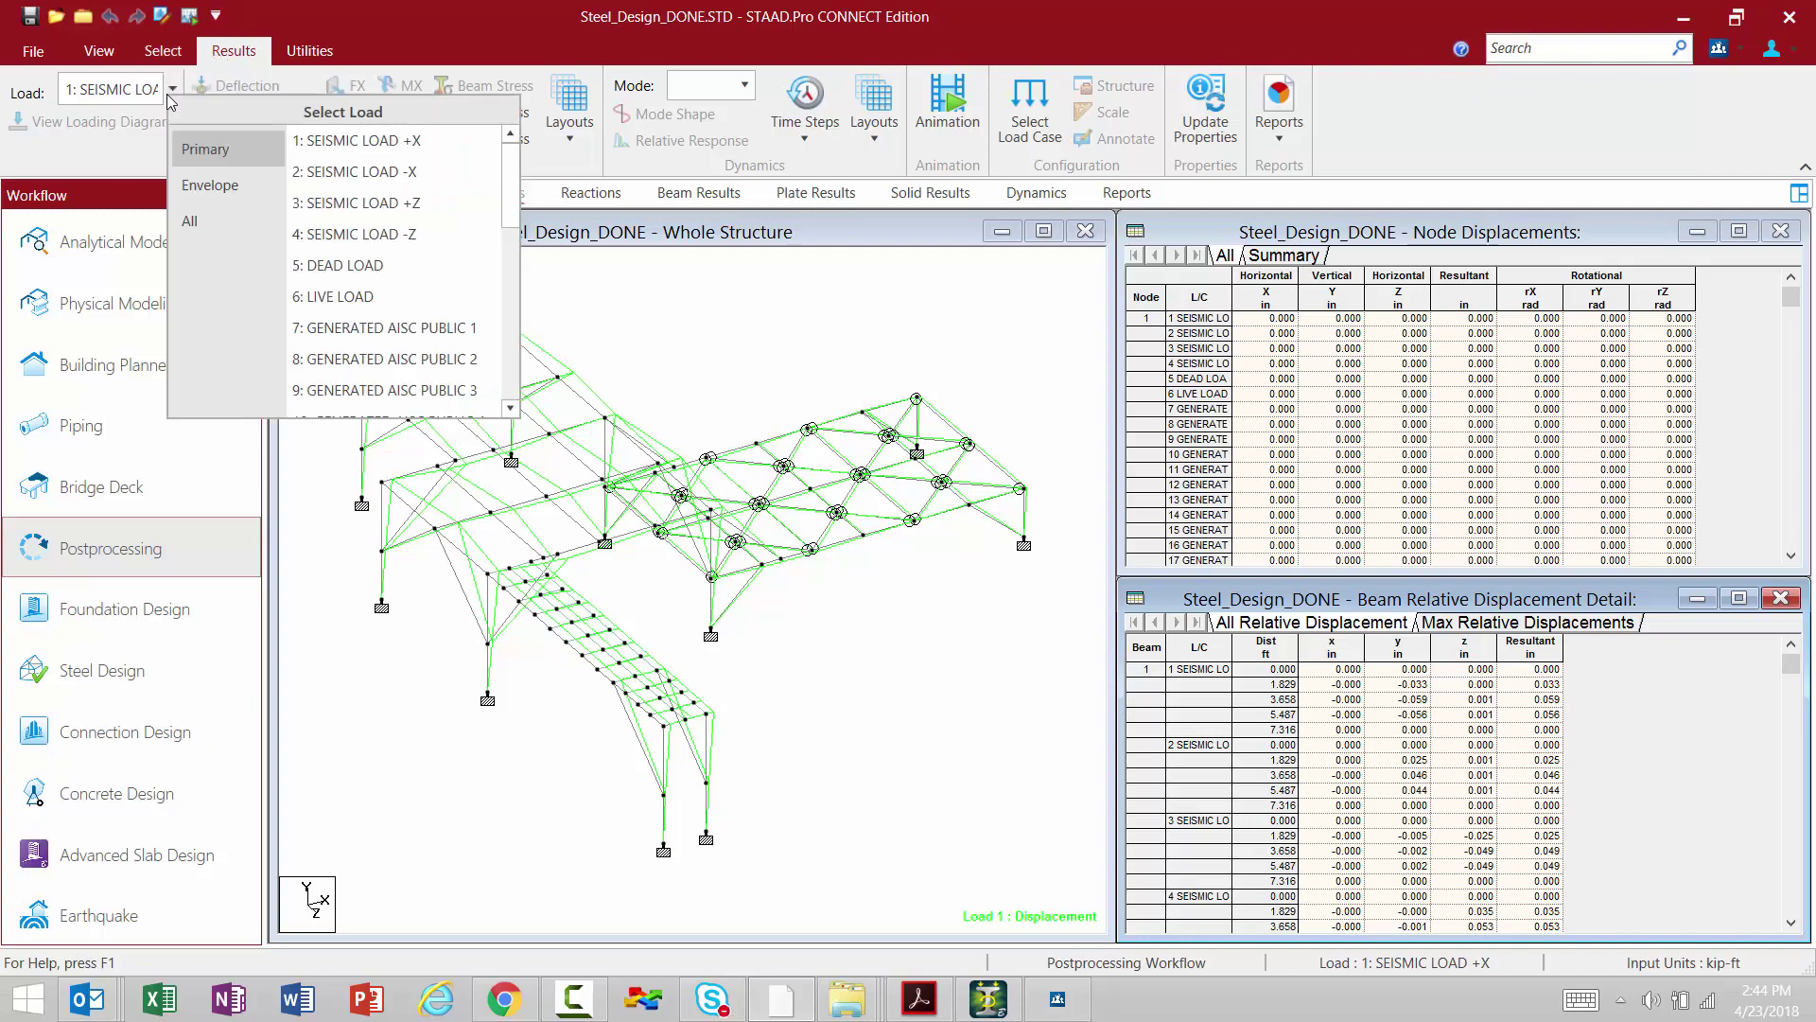
left_click(352, 268)
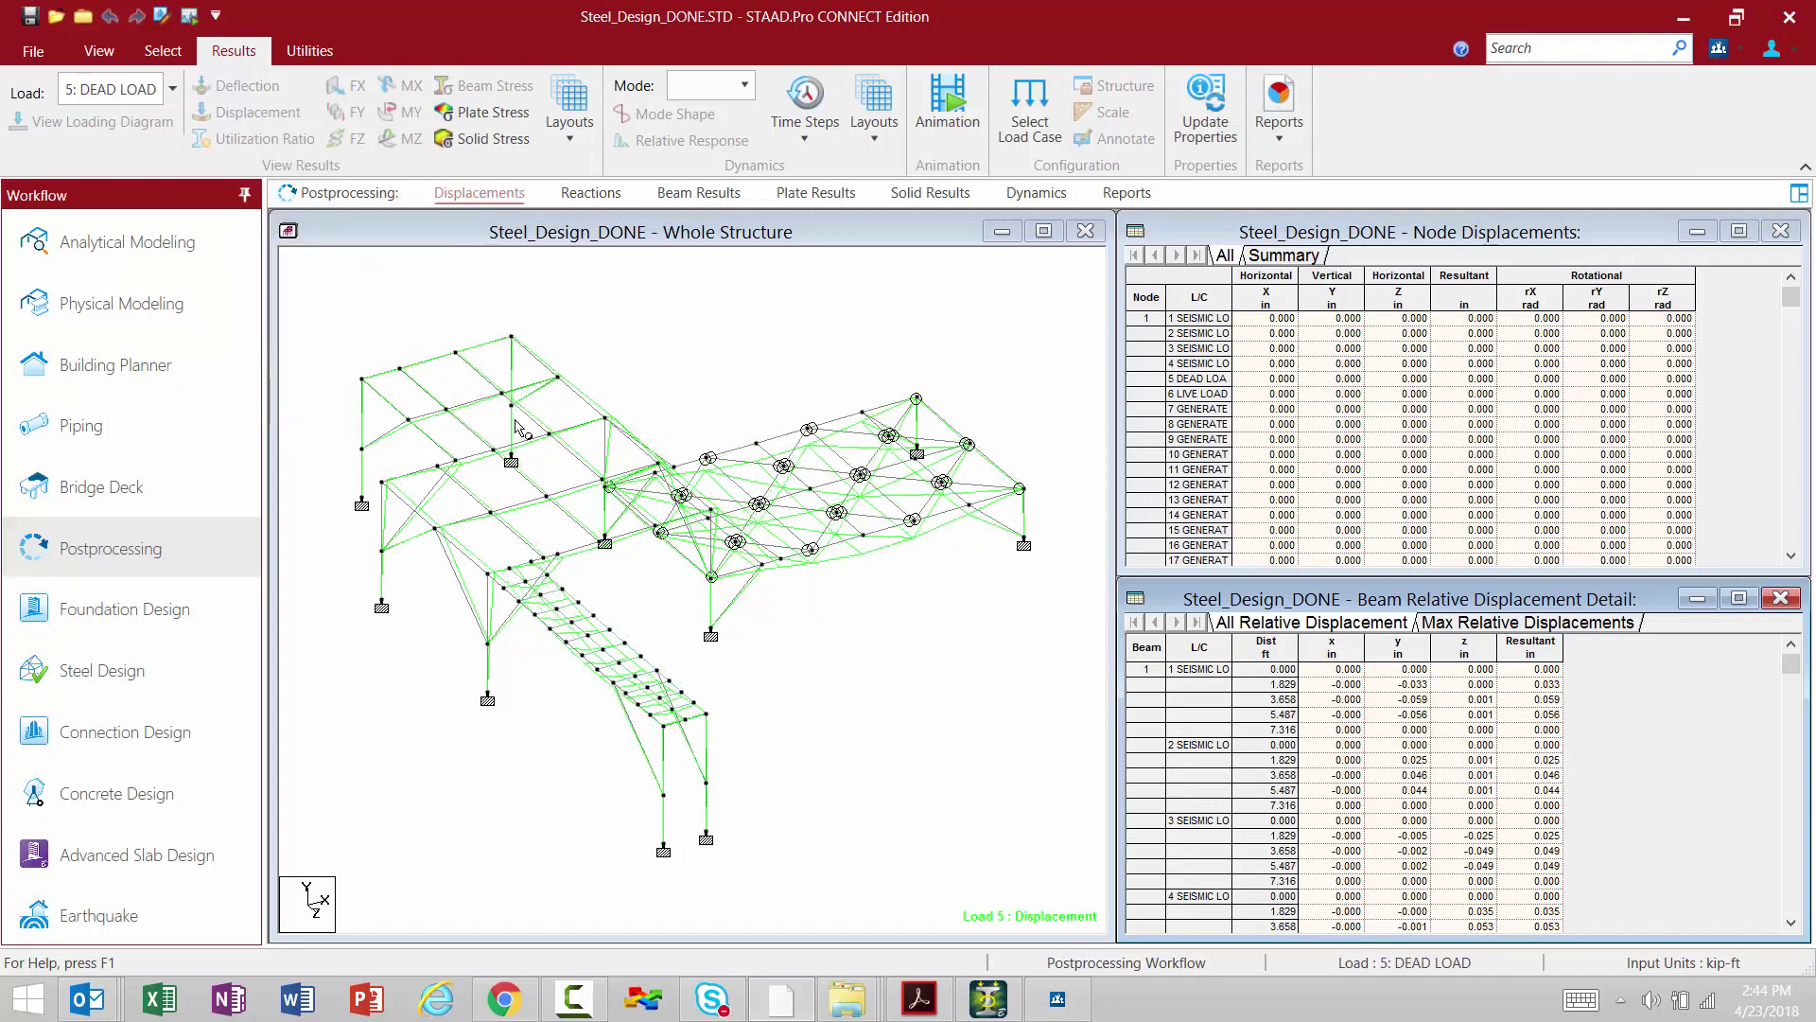
left_click(173, 89)
left_click(384, 288)
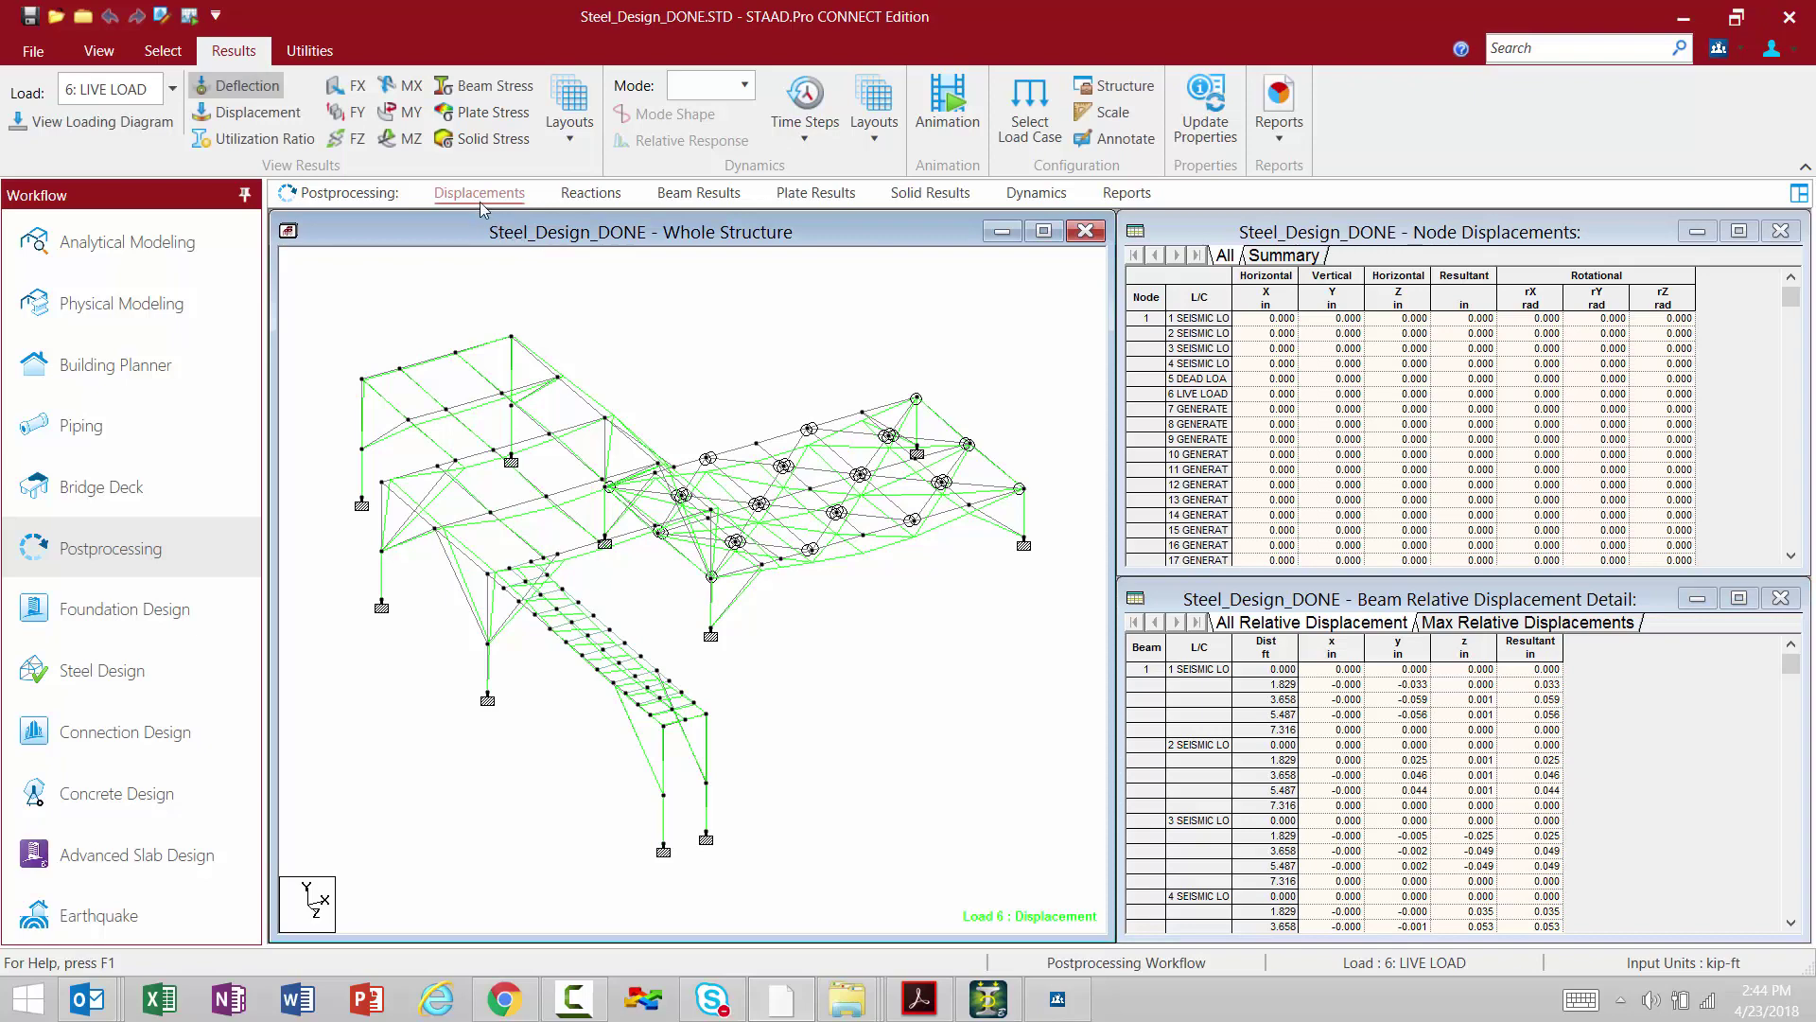
left_click(583, 195)
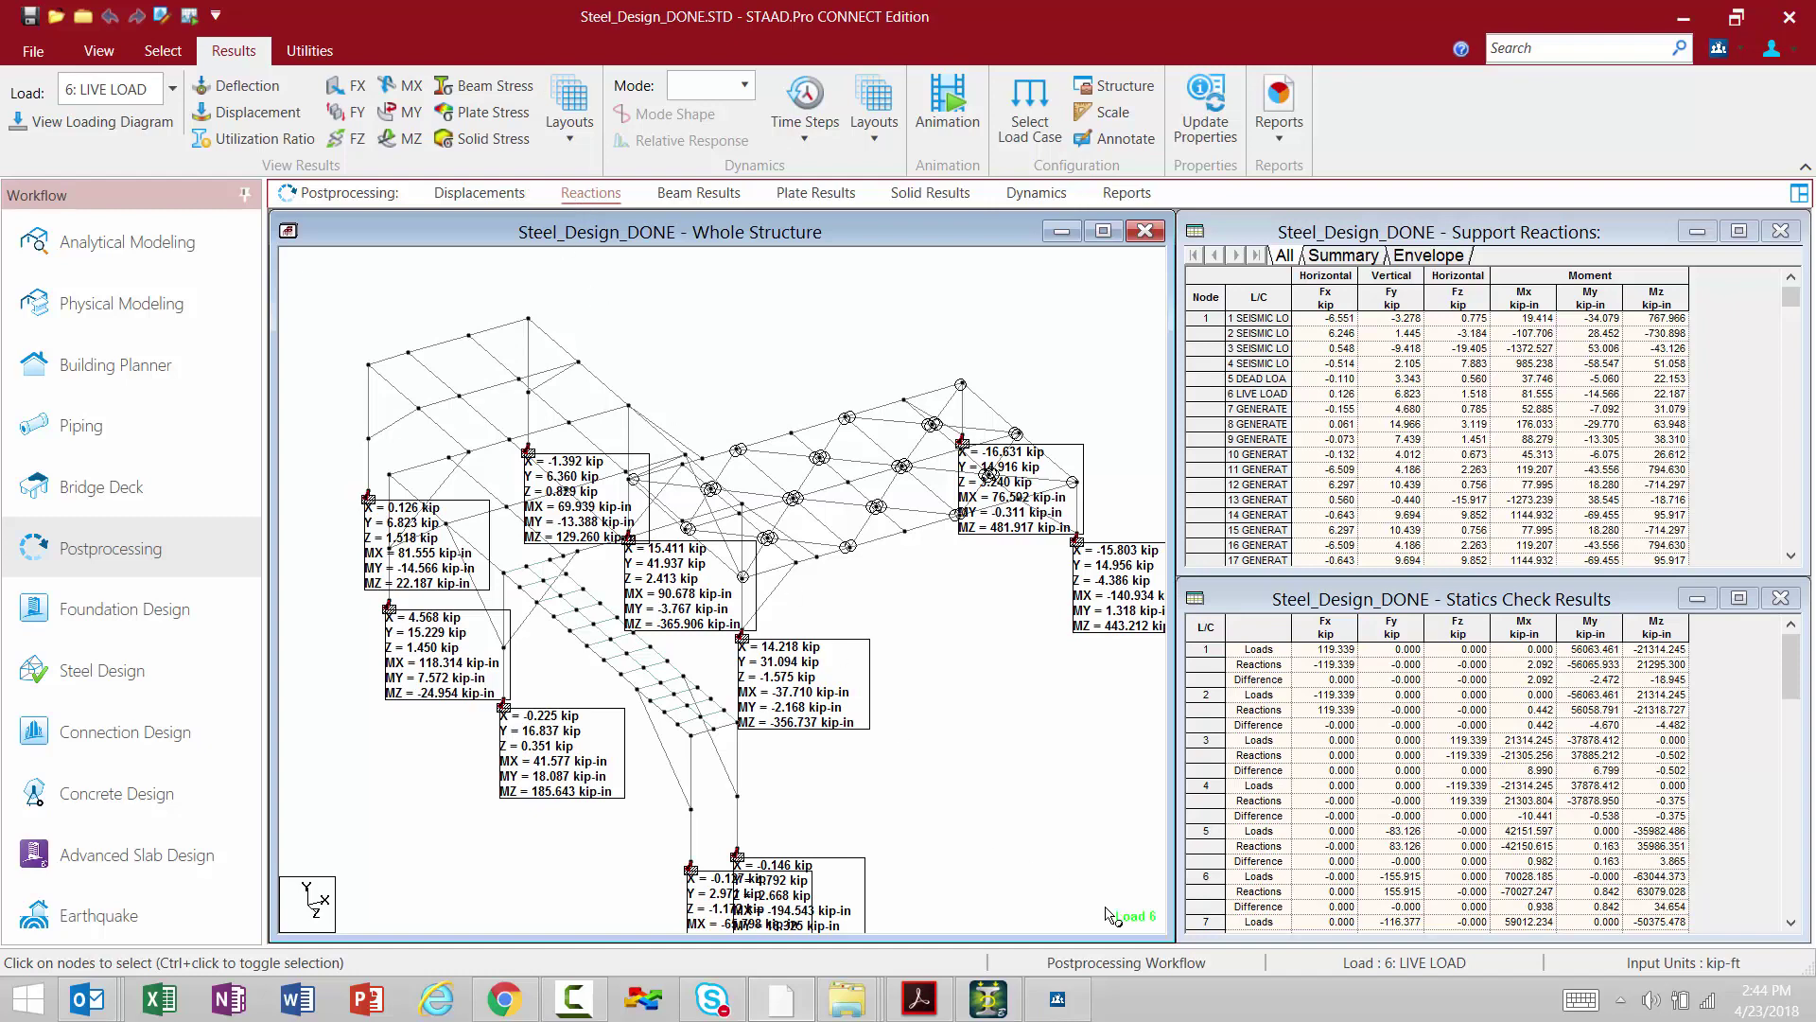
Show beam end forces and Bending Z diagrams for load 3: SEISMIC LOAD +Z.
left_click(172, 90)
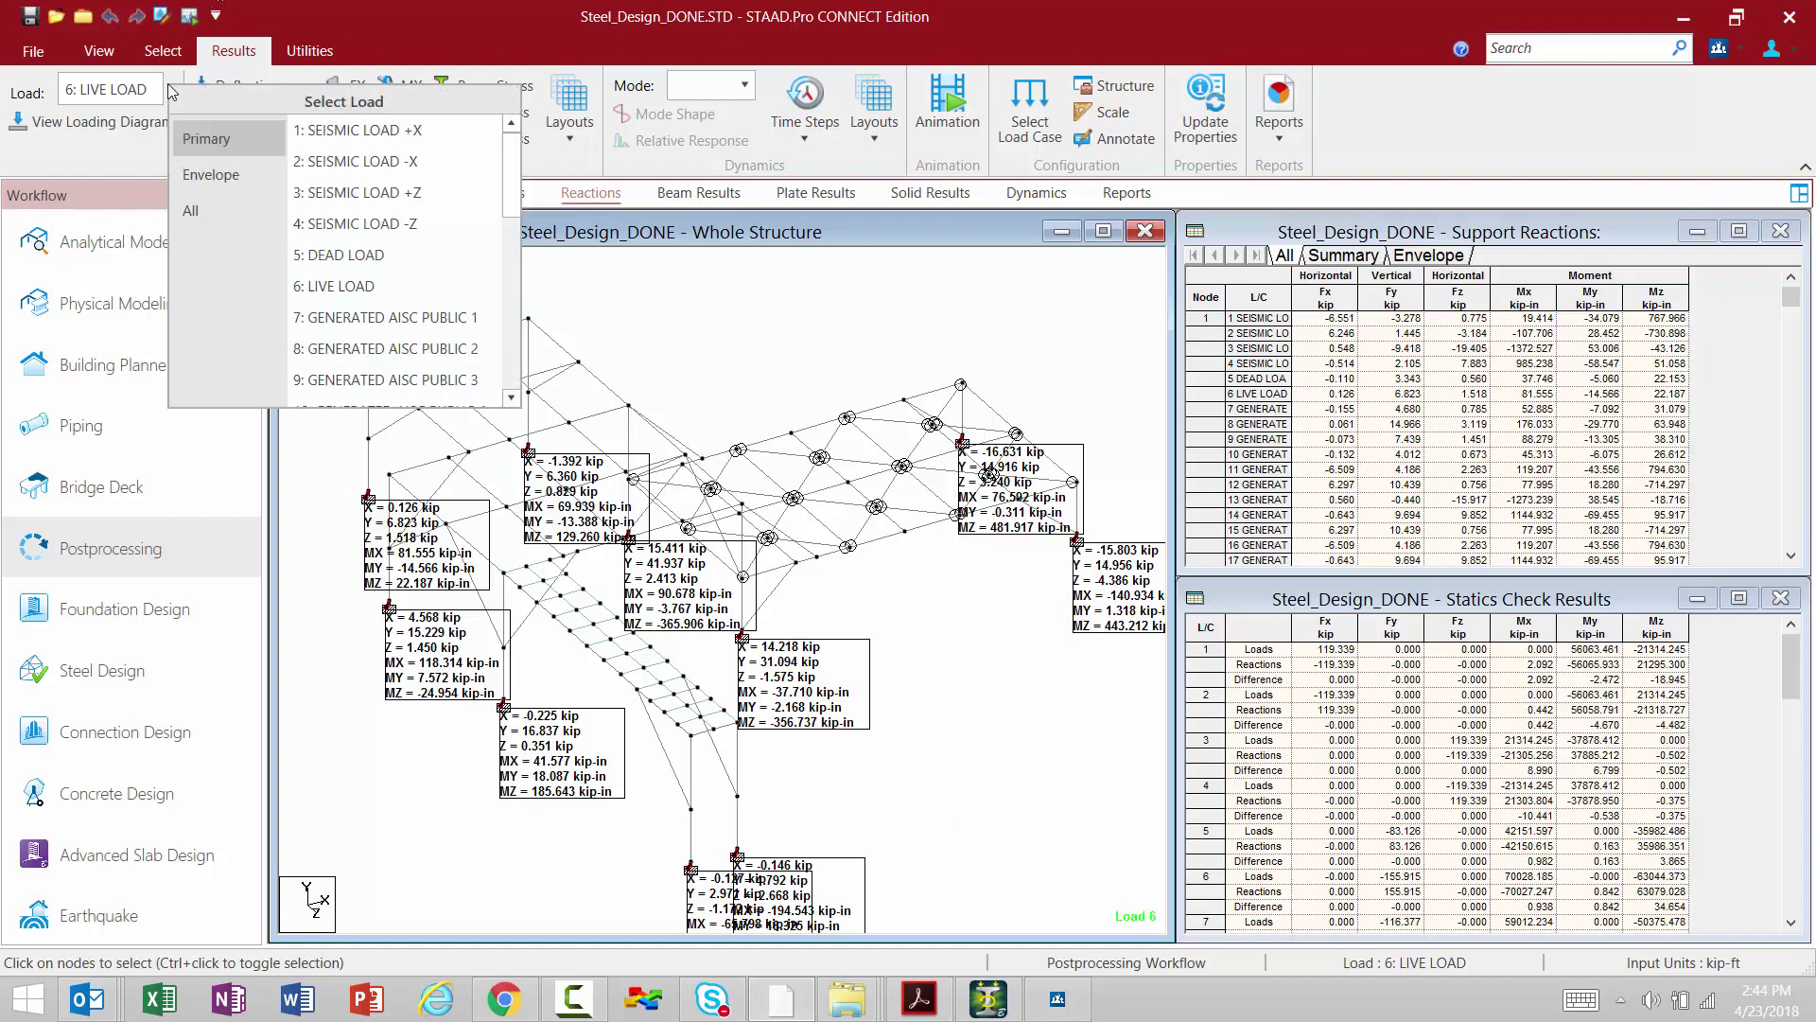
left_click(369, 186)
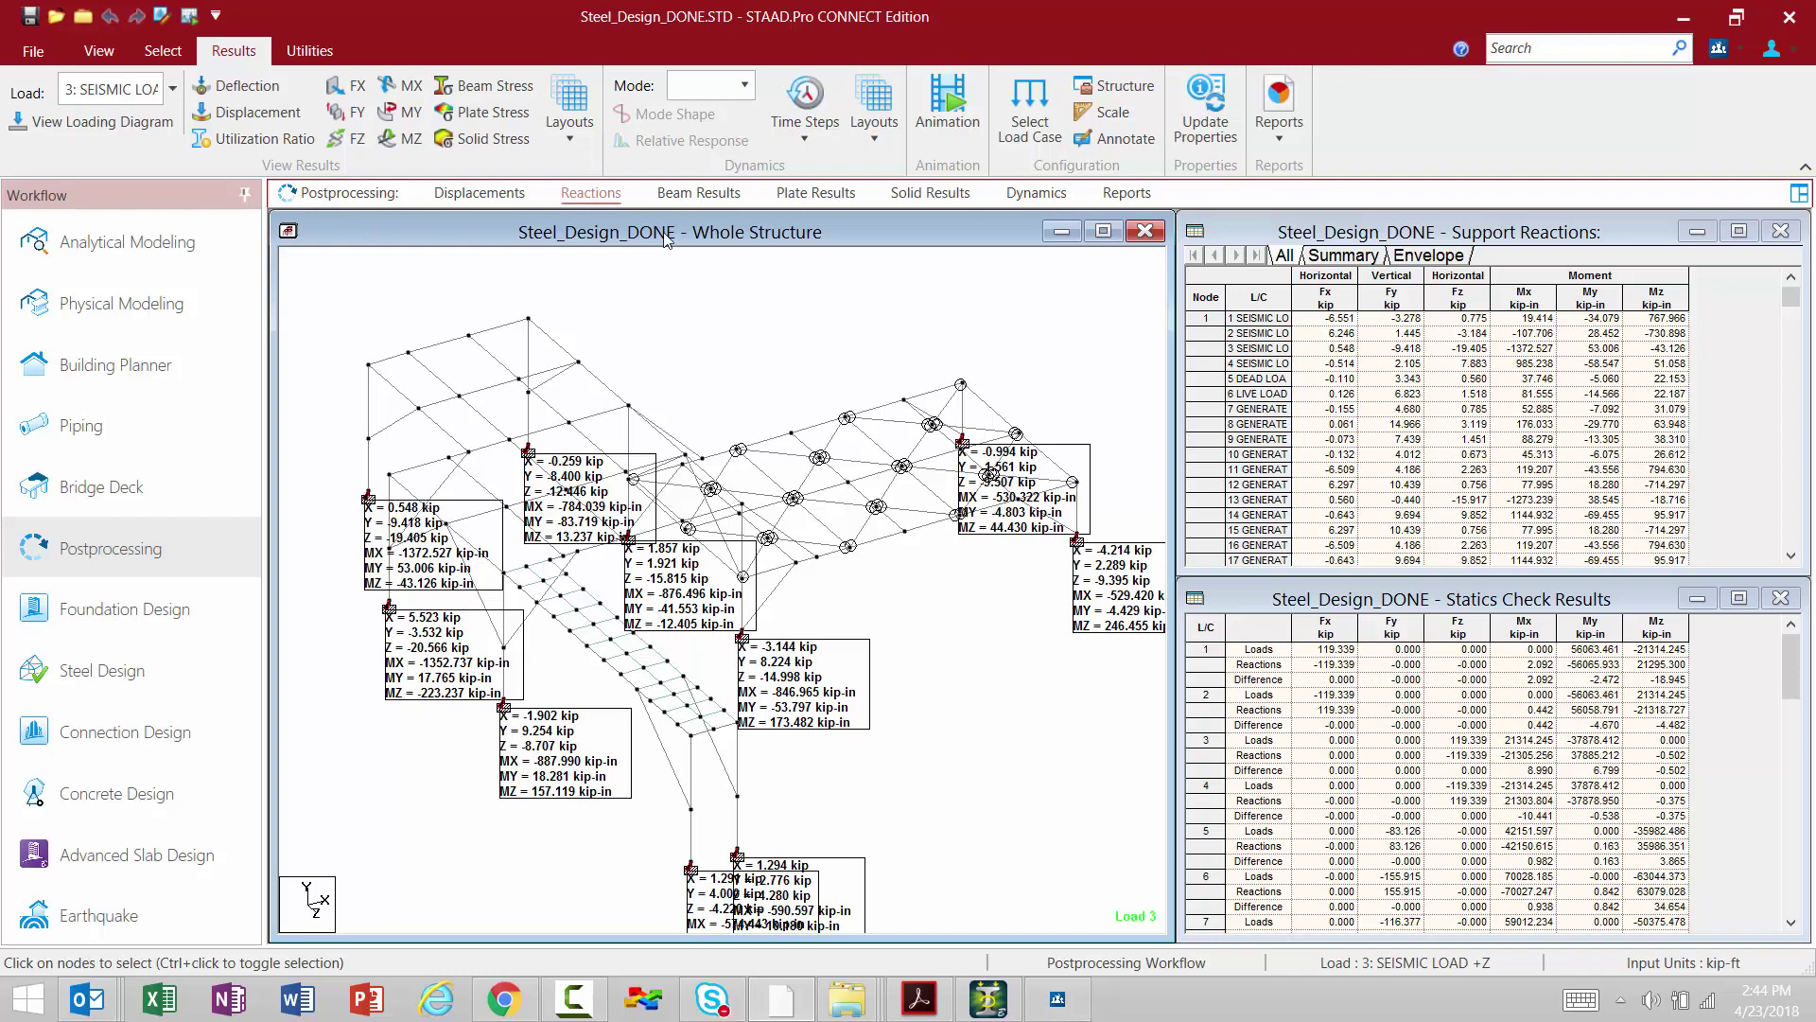
left_click(688, 196)
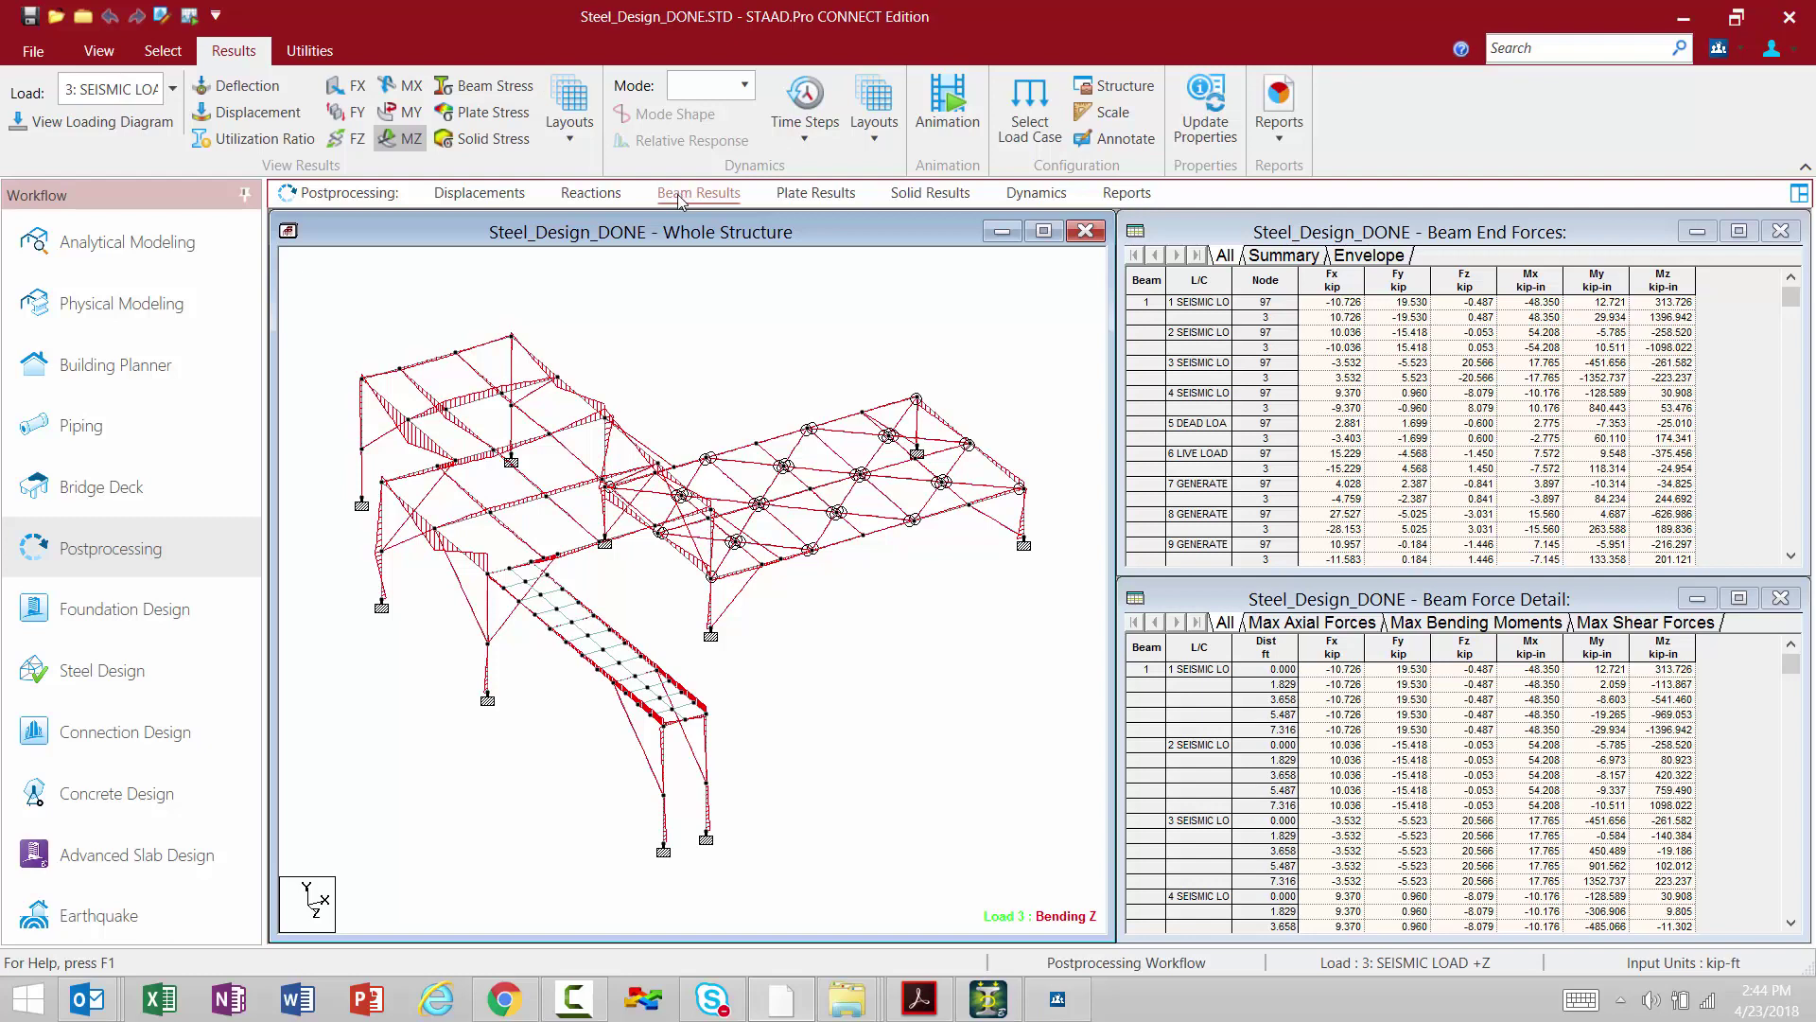
Switch the results layout to Beam Stress for the 3D stress contour.
left_click(561, 126)
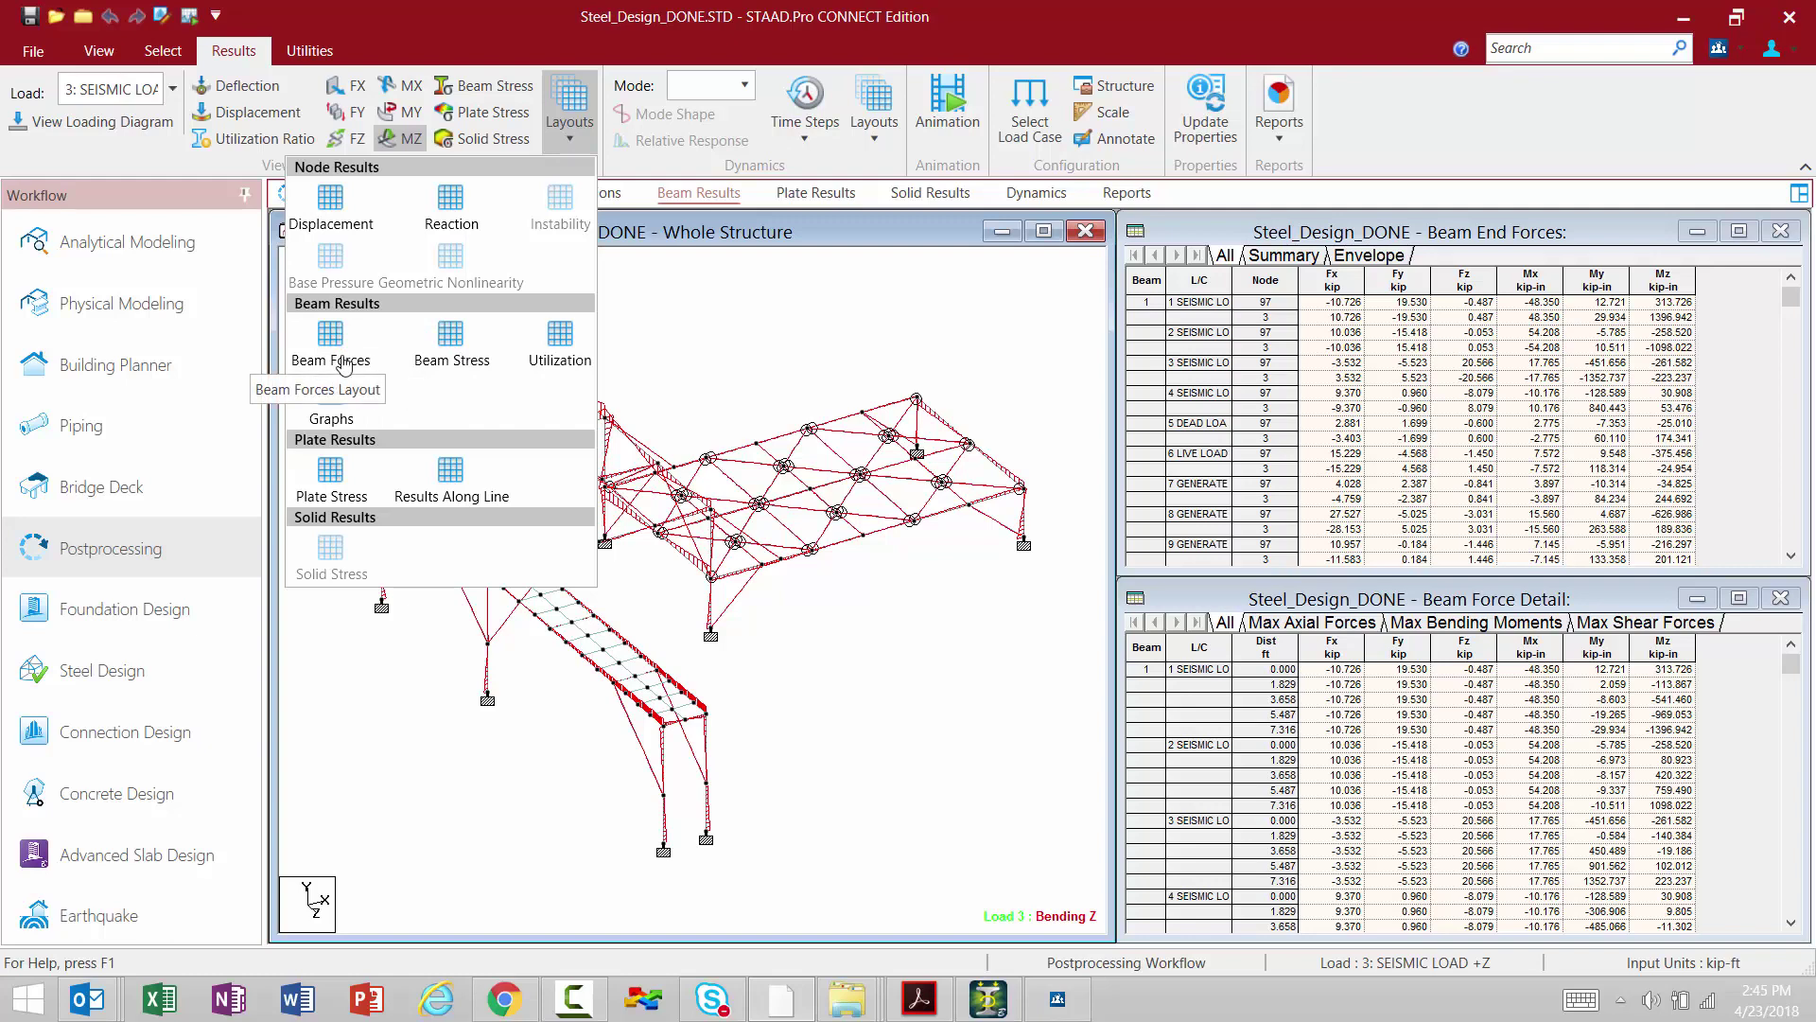
left_click(448, 348)
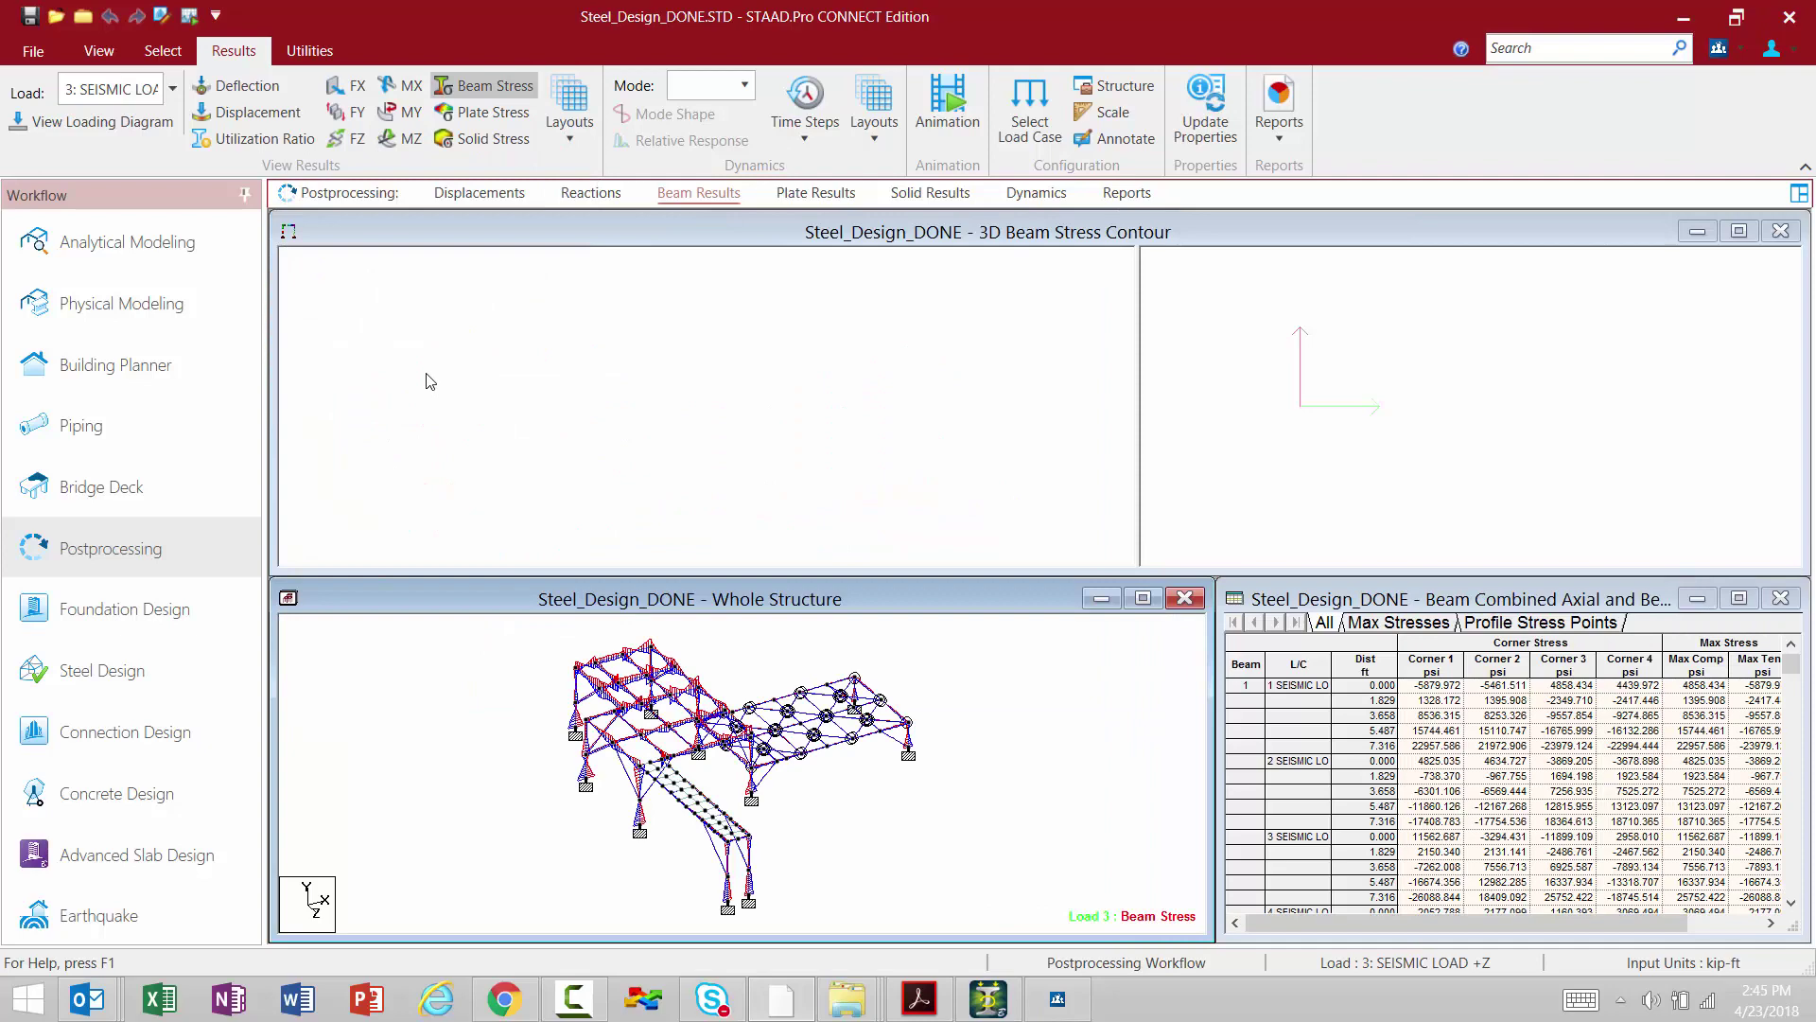
Display Beam 26's stress contour, then switch to the Utilization layout.
left_click(819, 751)
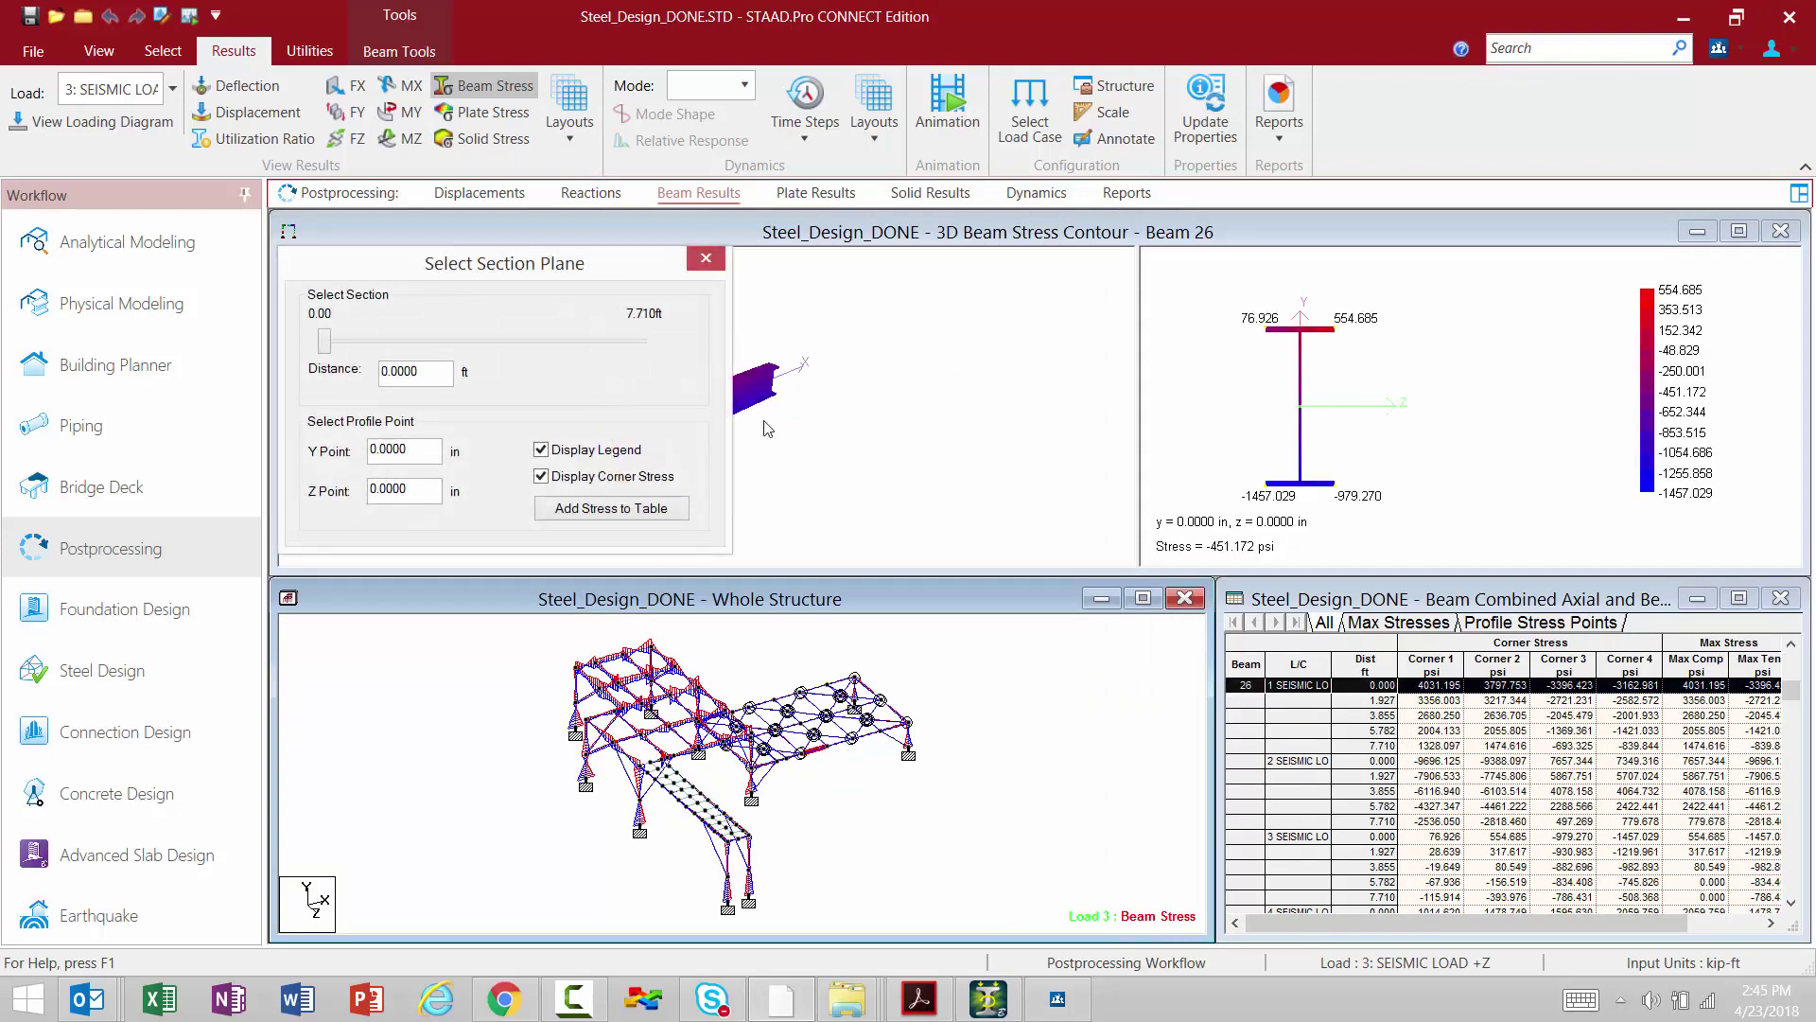
left_click(563, 129)
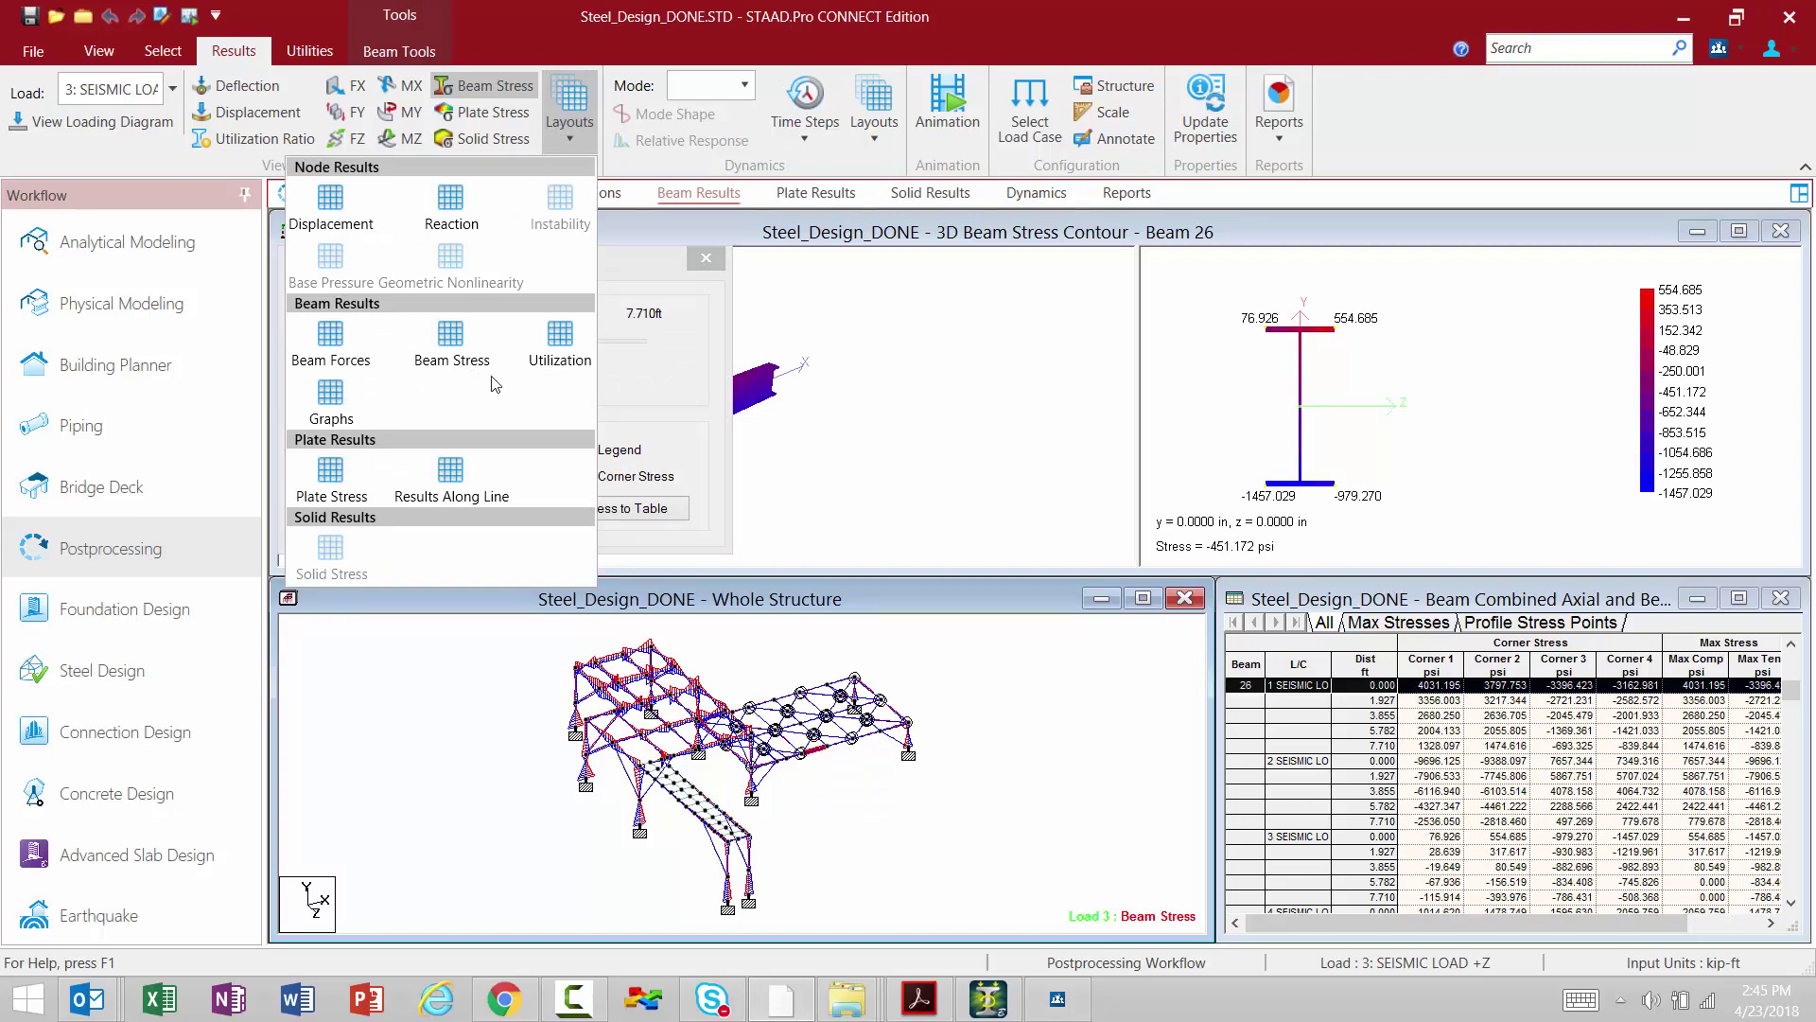
left_click(558, 349)
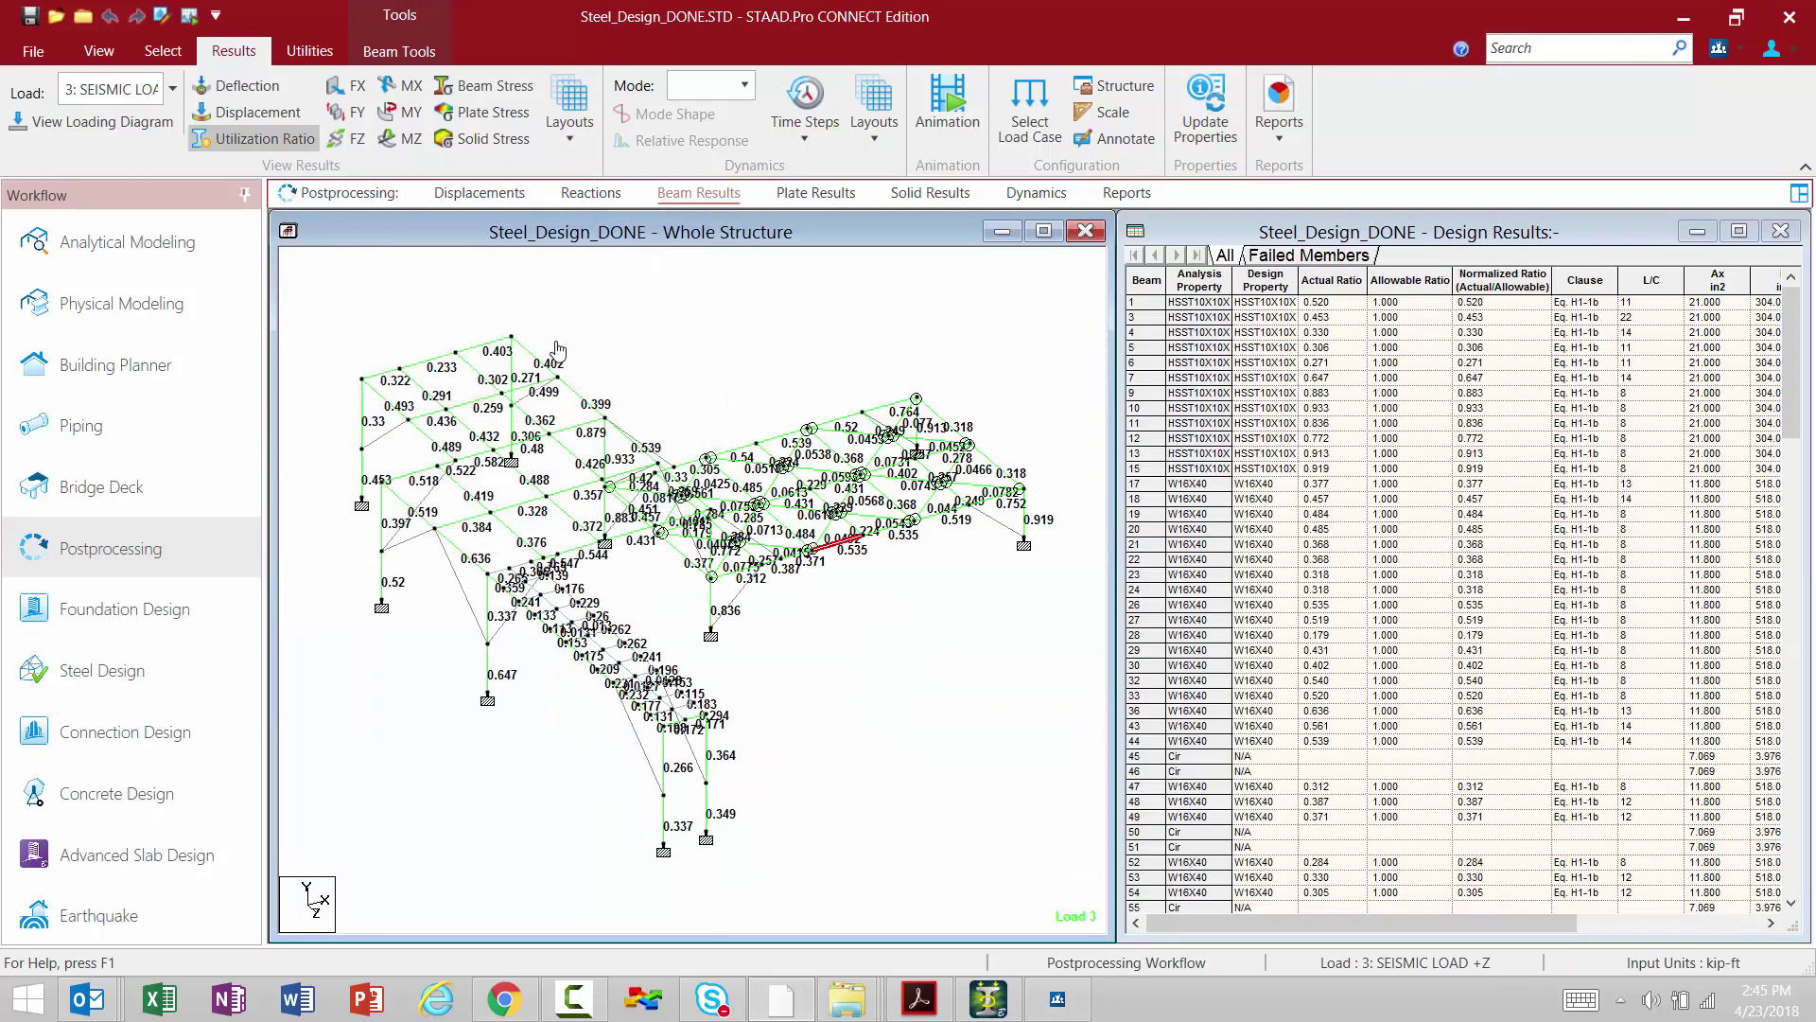
Clear the beam selection, check the Failed Members list, then list all members again.
left_click(787, 329)
left_click(1296, 256)
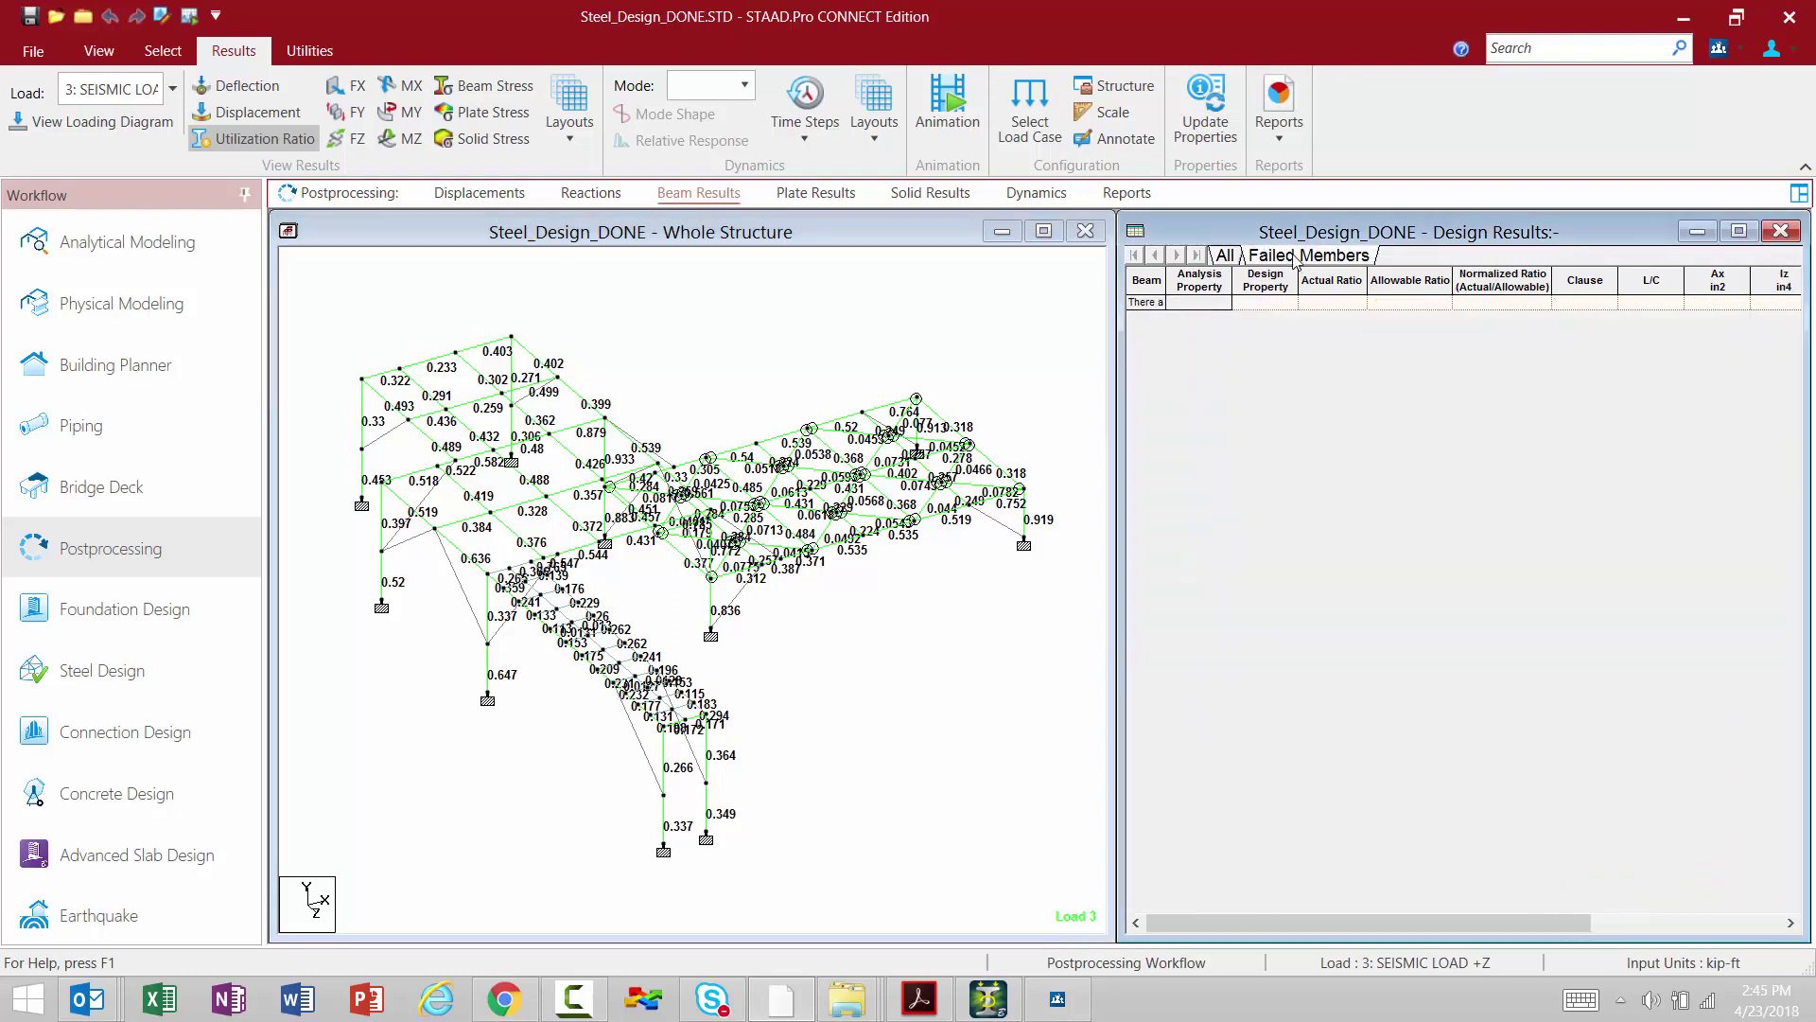
left_click(1230, 255)
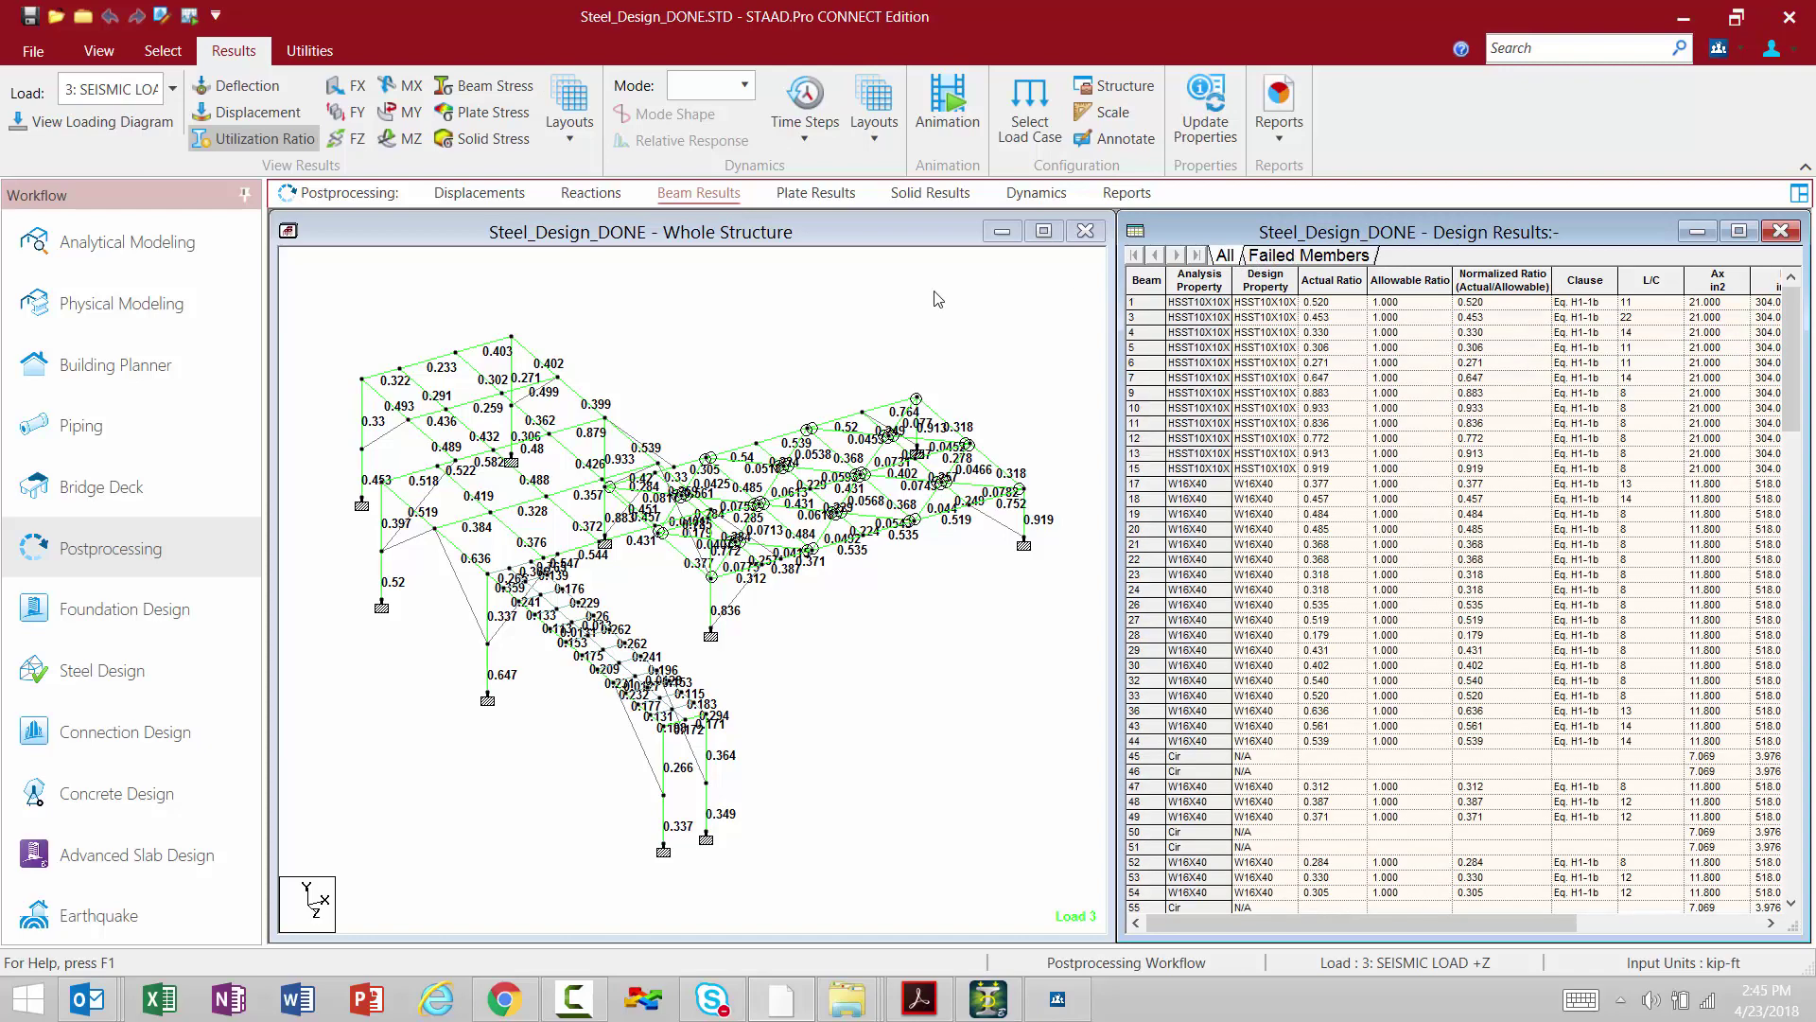
Switch the results layout to Graphs.
left_click(570, 125)
left_click(570, 131)
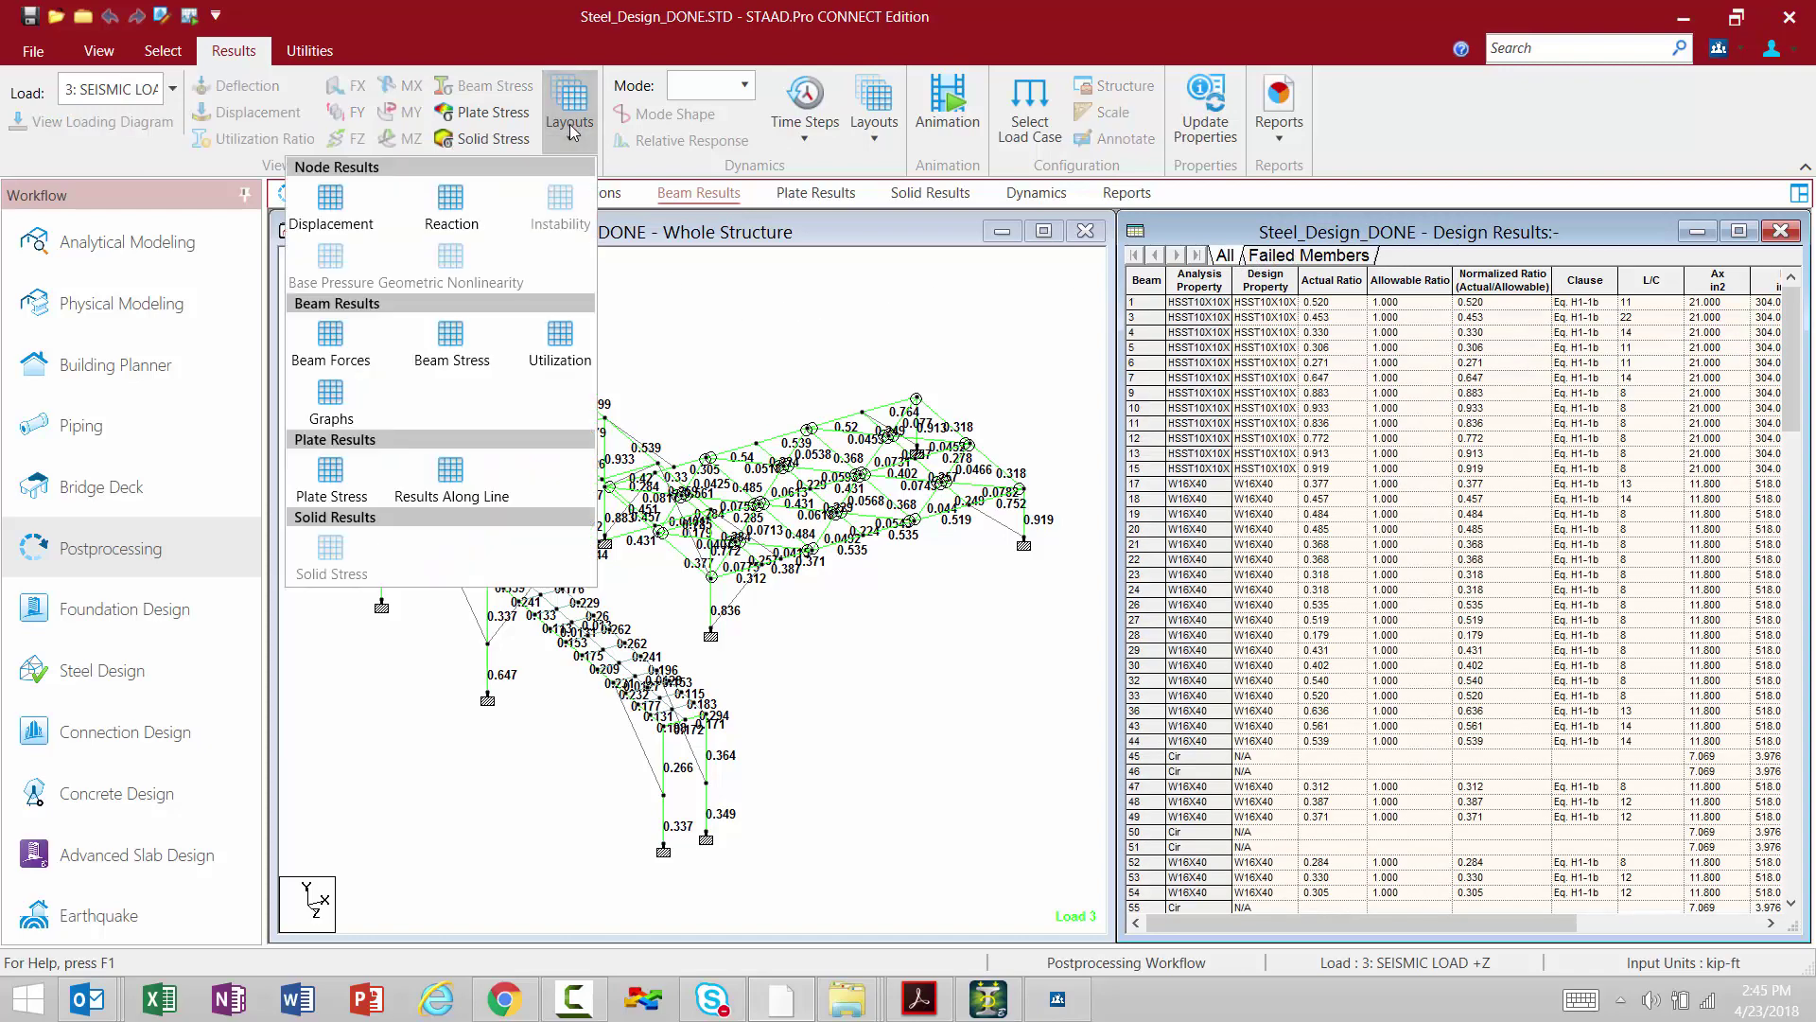
left_click(331, 398)
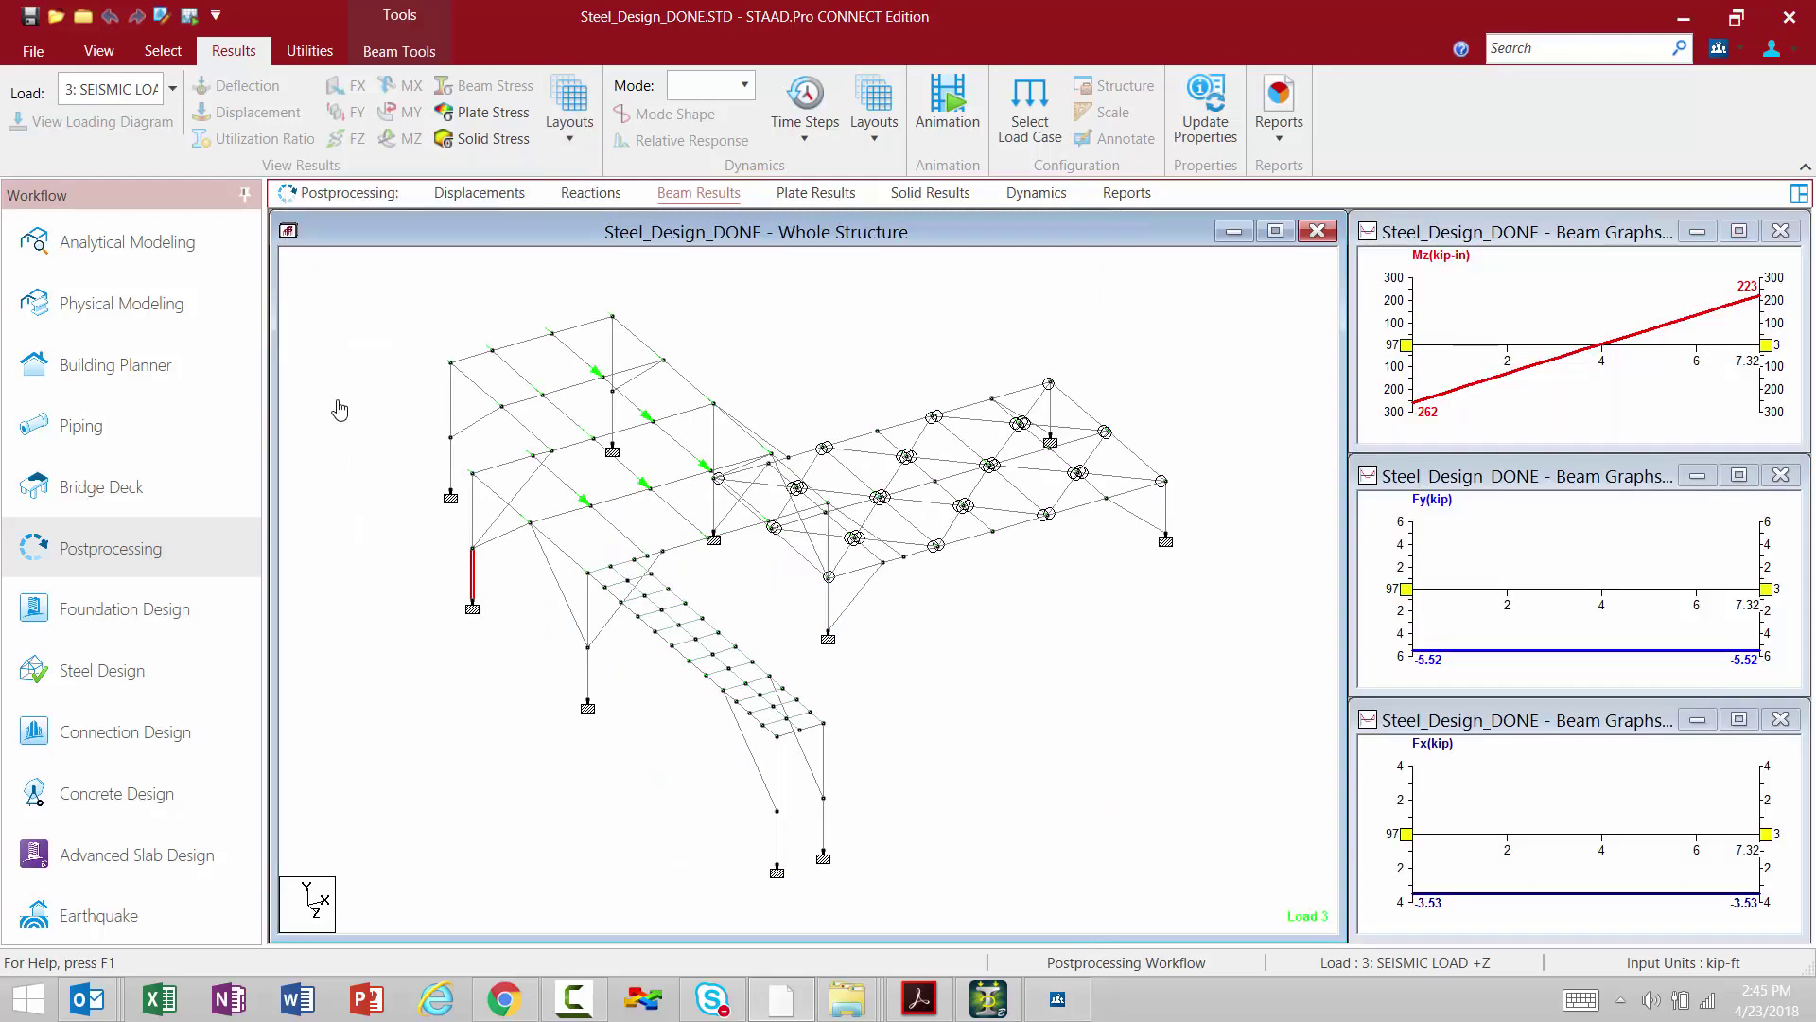
Plot Mz, Fy and Fx graphs for beam 147, then return to Beam Results.
left_click(899, 435)
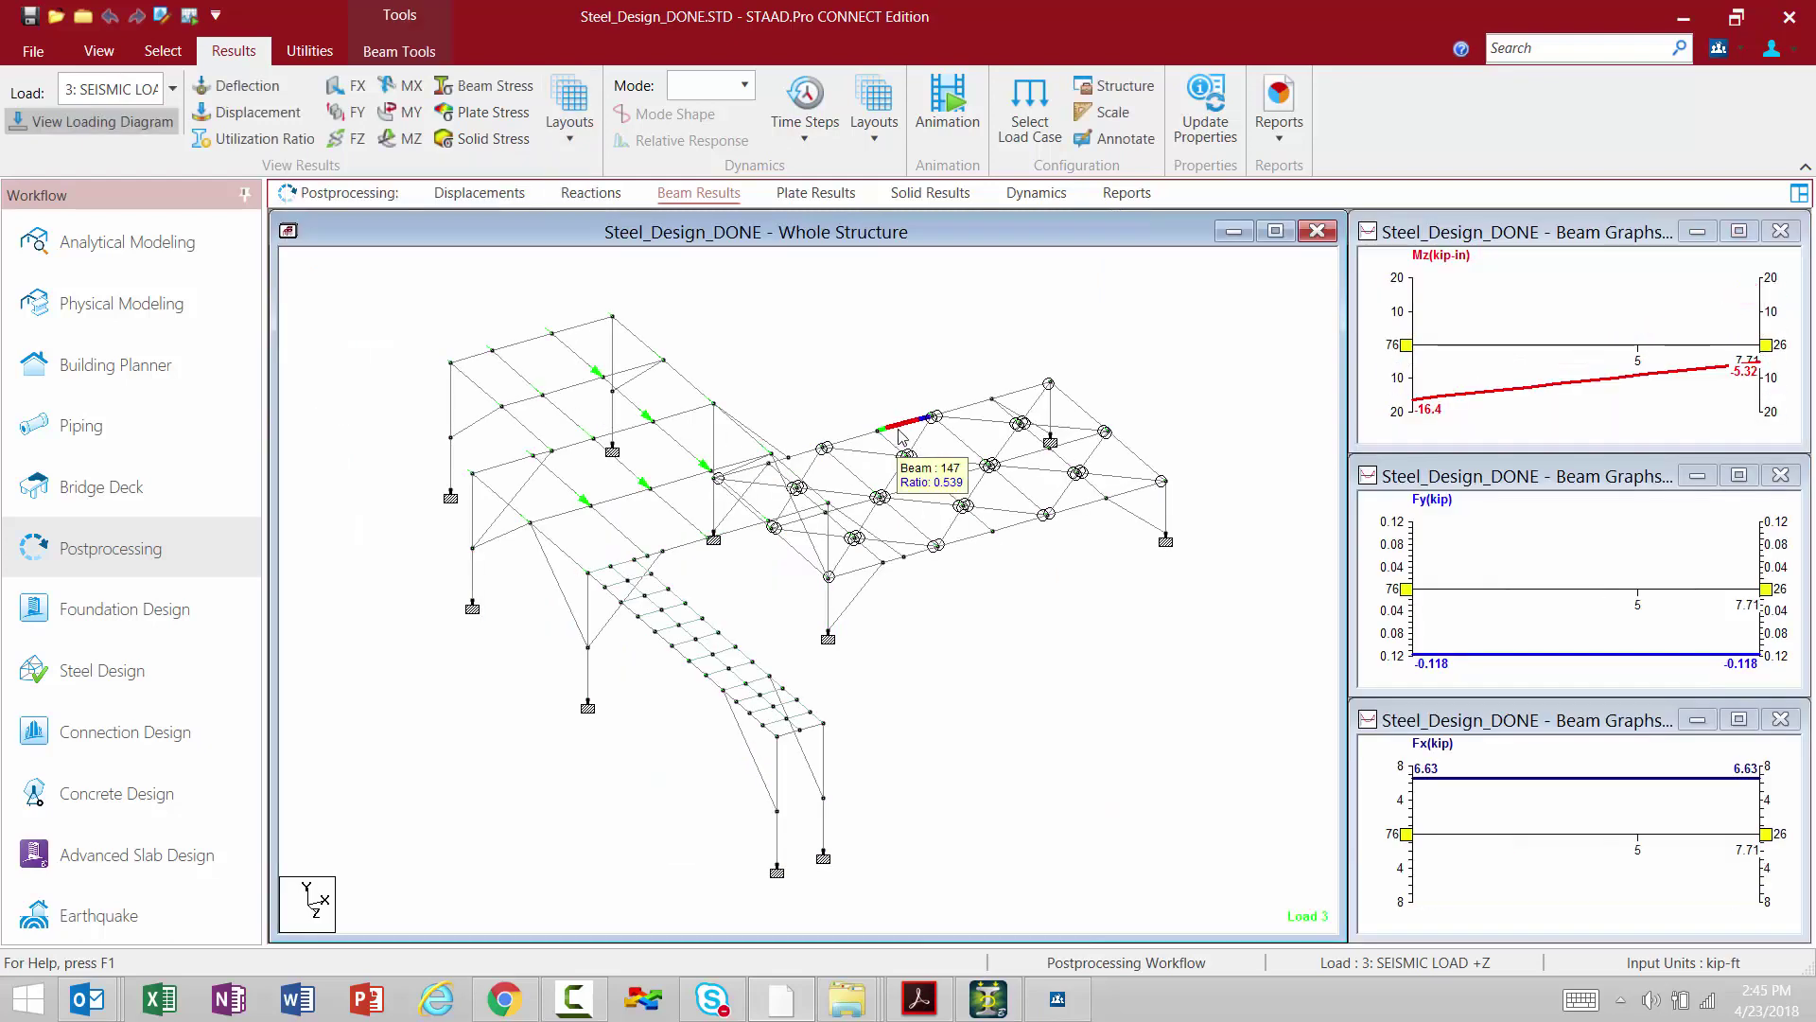
left_click(701, 194)
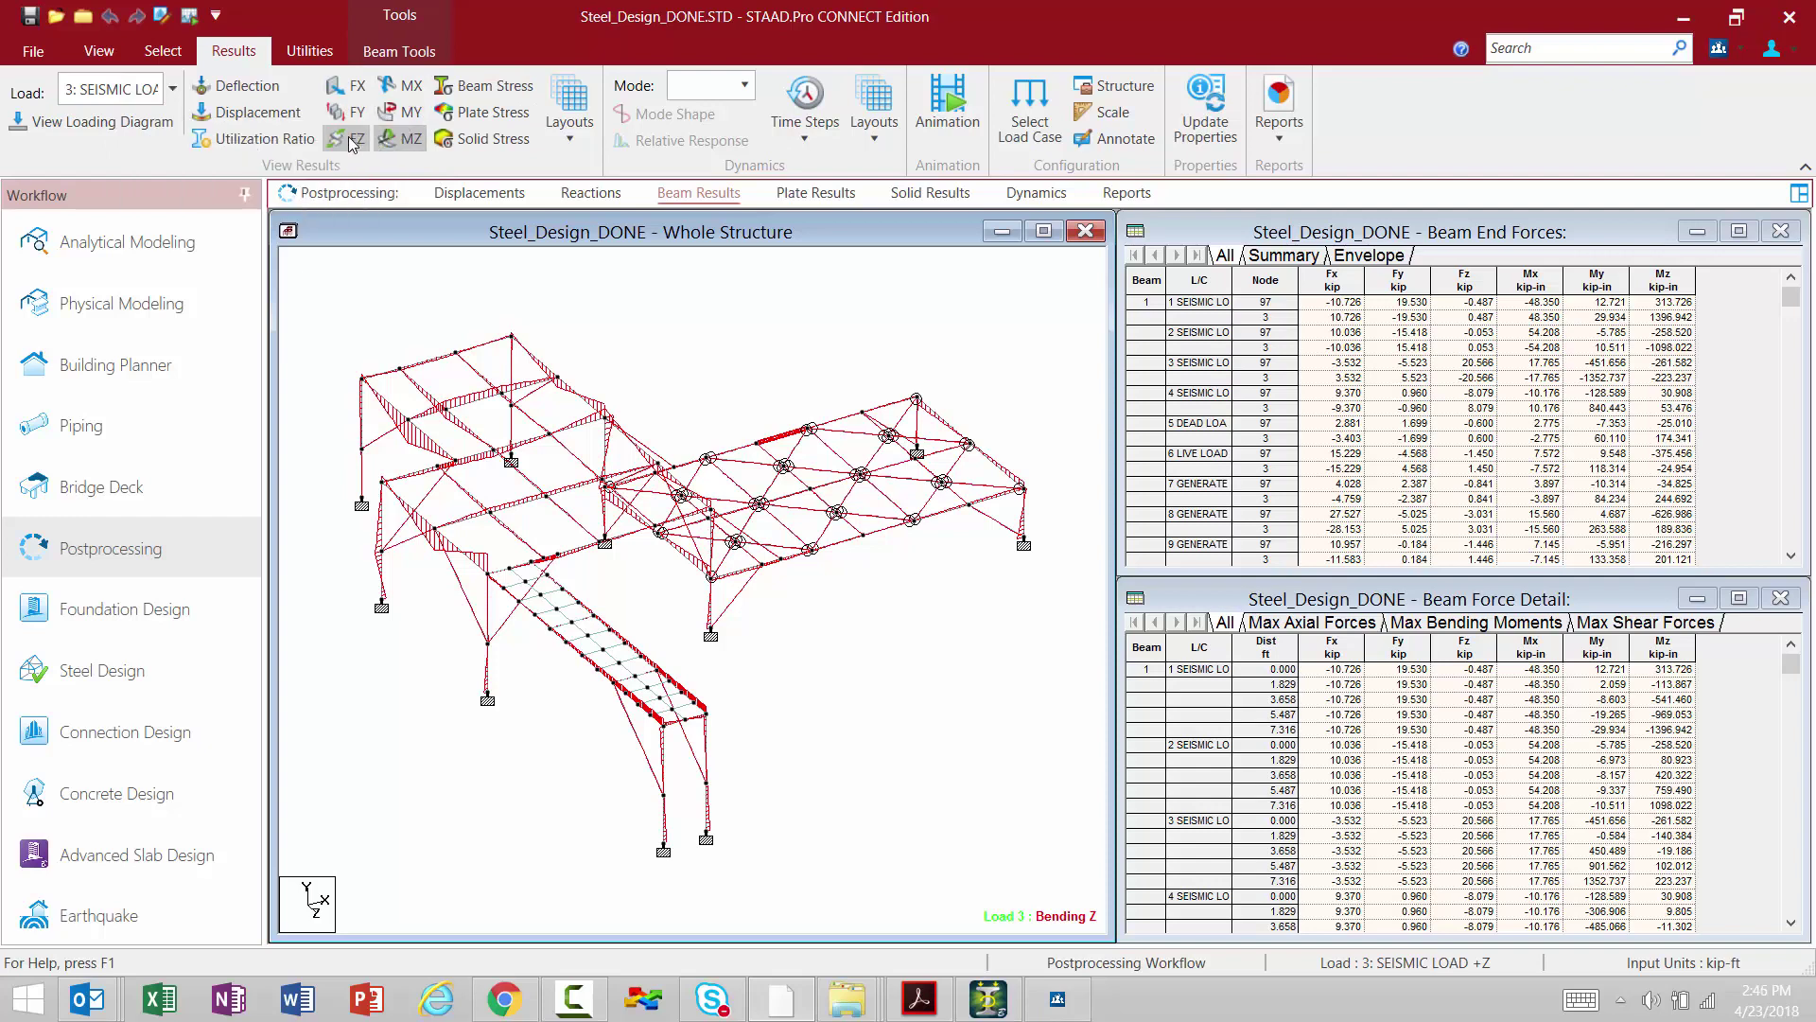
Add torsion (MX) and bending Y (MY) diagrams and remove bending Z (MZ).
left_click(394, 90)
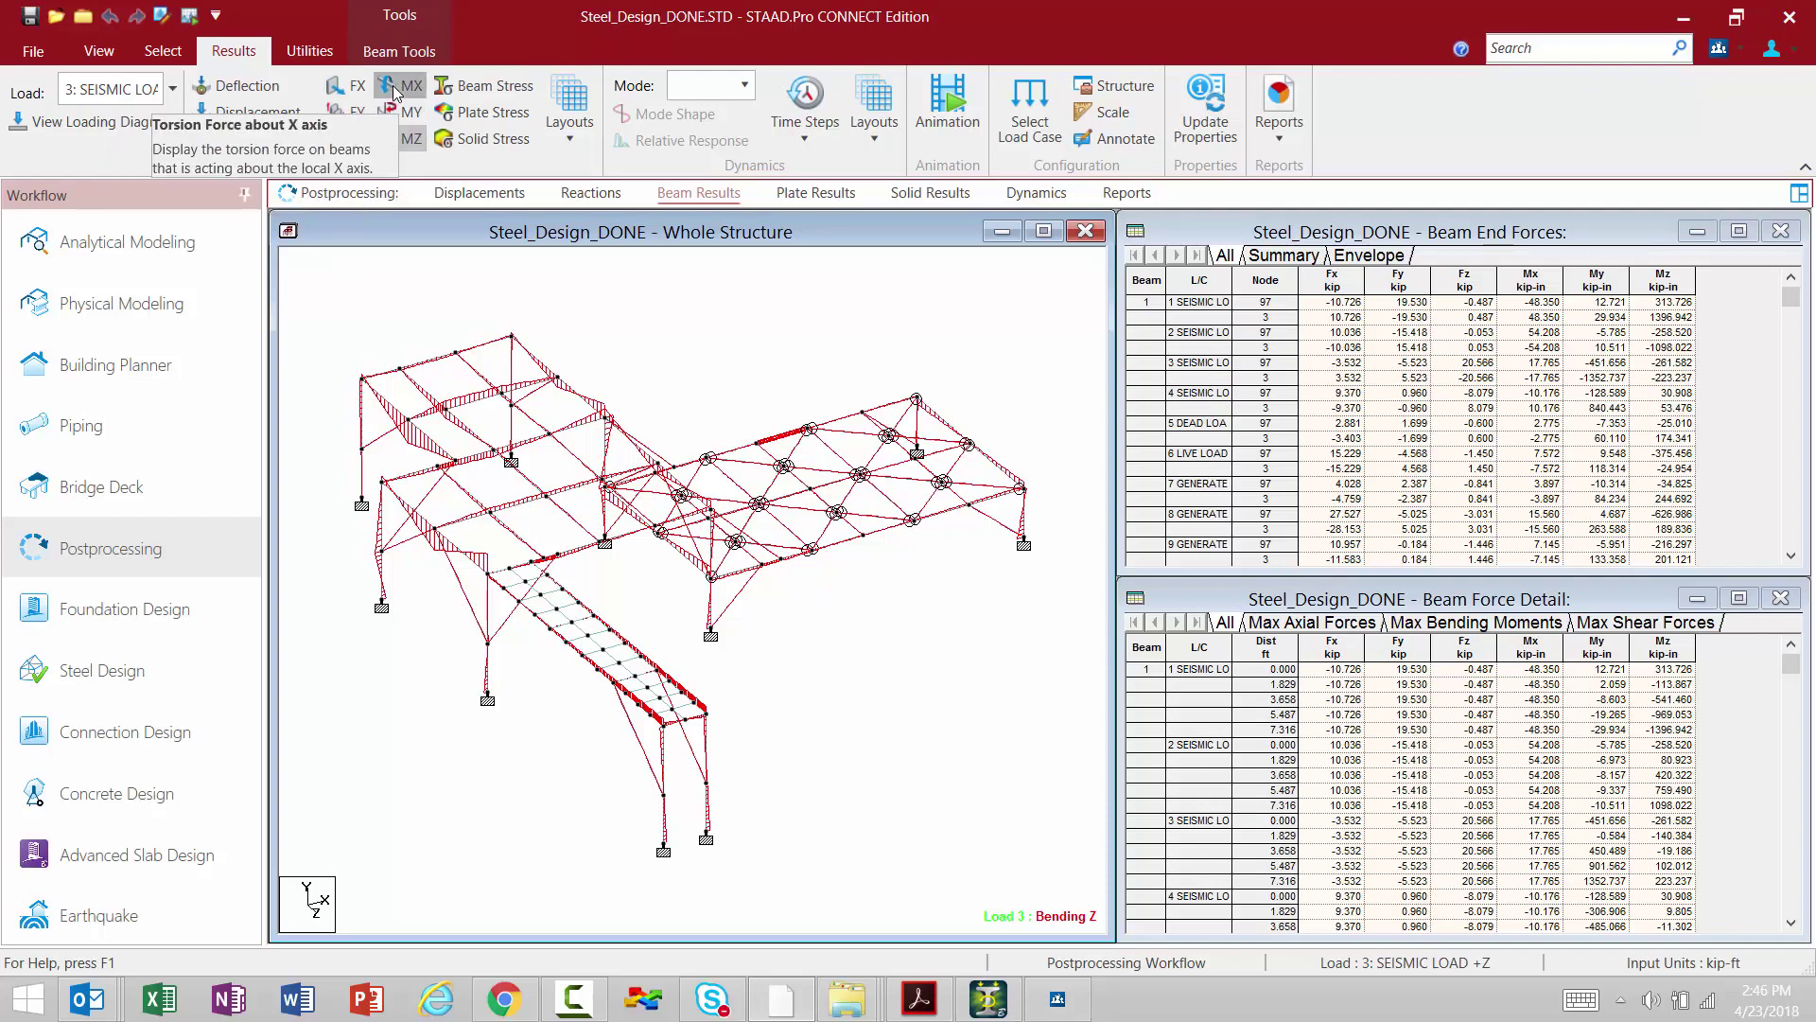
left_click(394, 112)
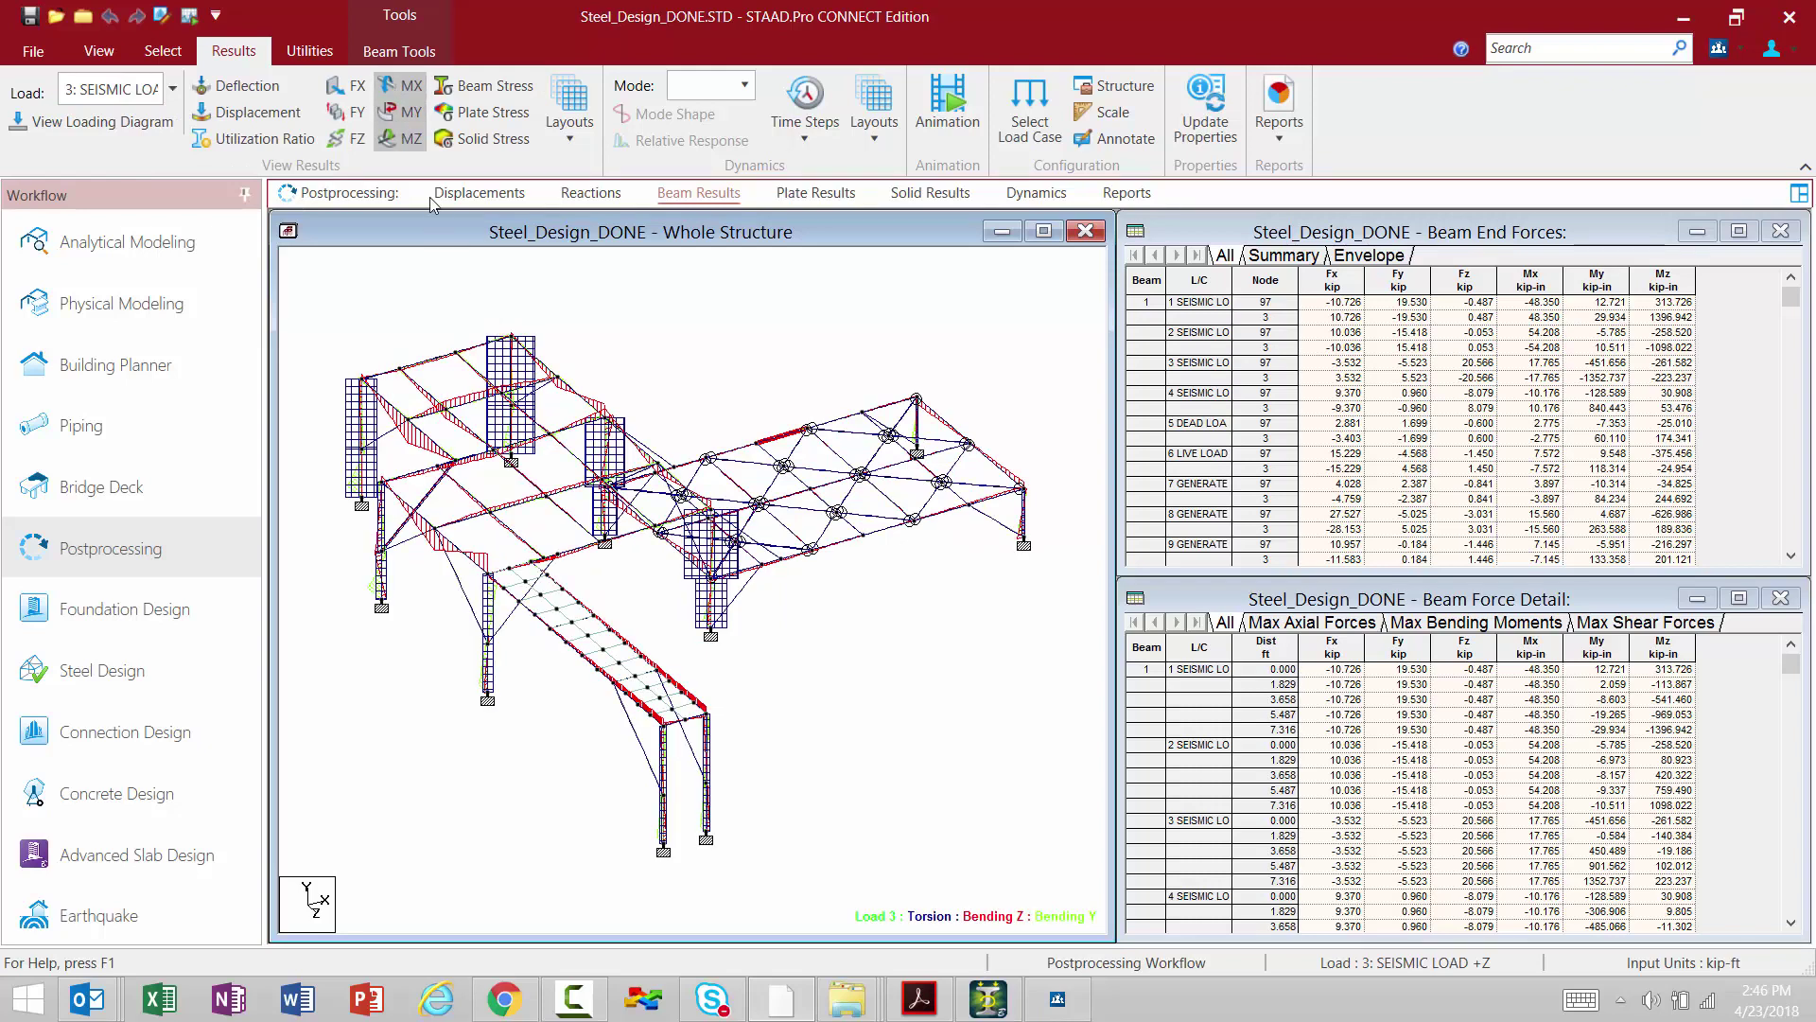
left_click(395, 138)
Clear the remaining force diagrams and list beam 147's rows in the force tables.
left_click(390, 90)
left_click(393, 112)
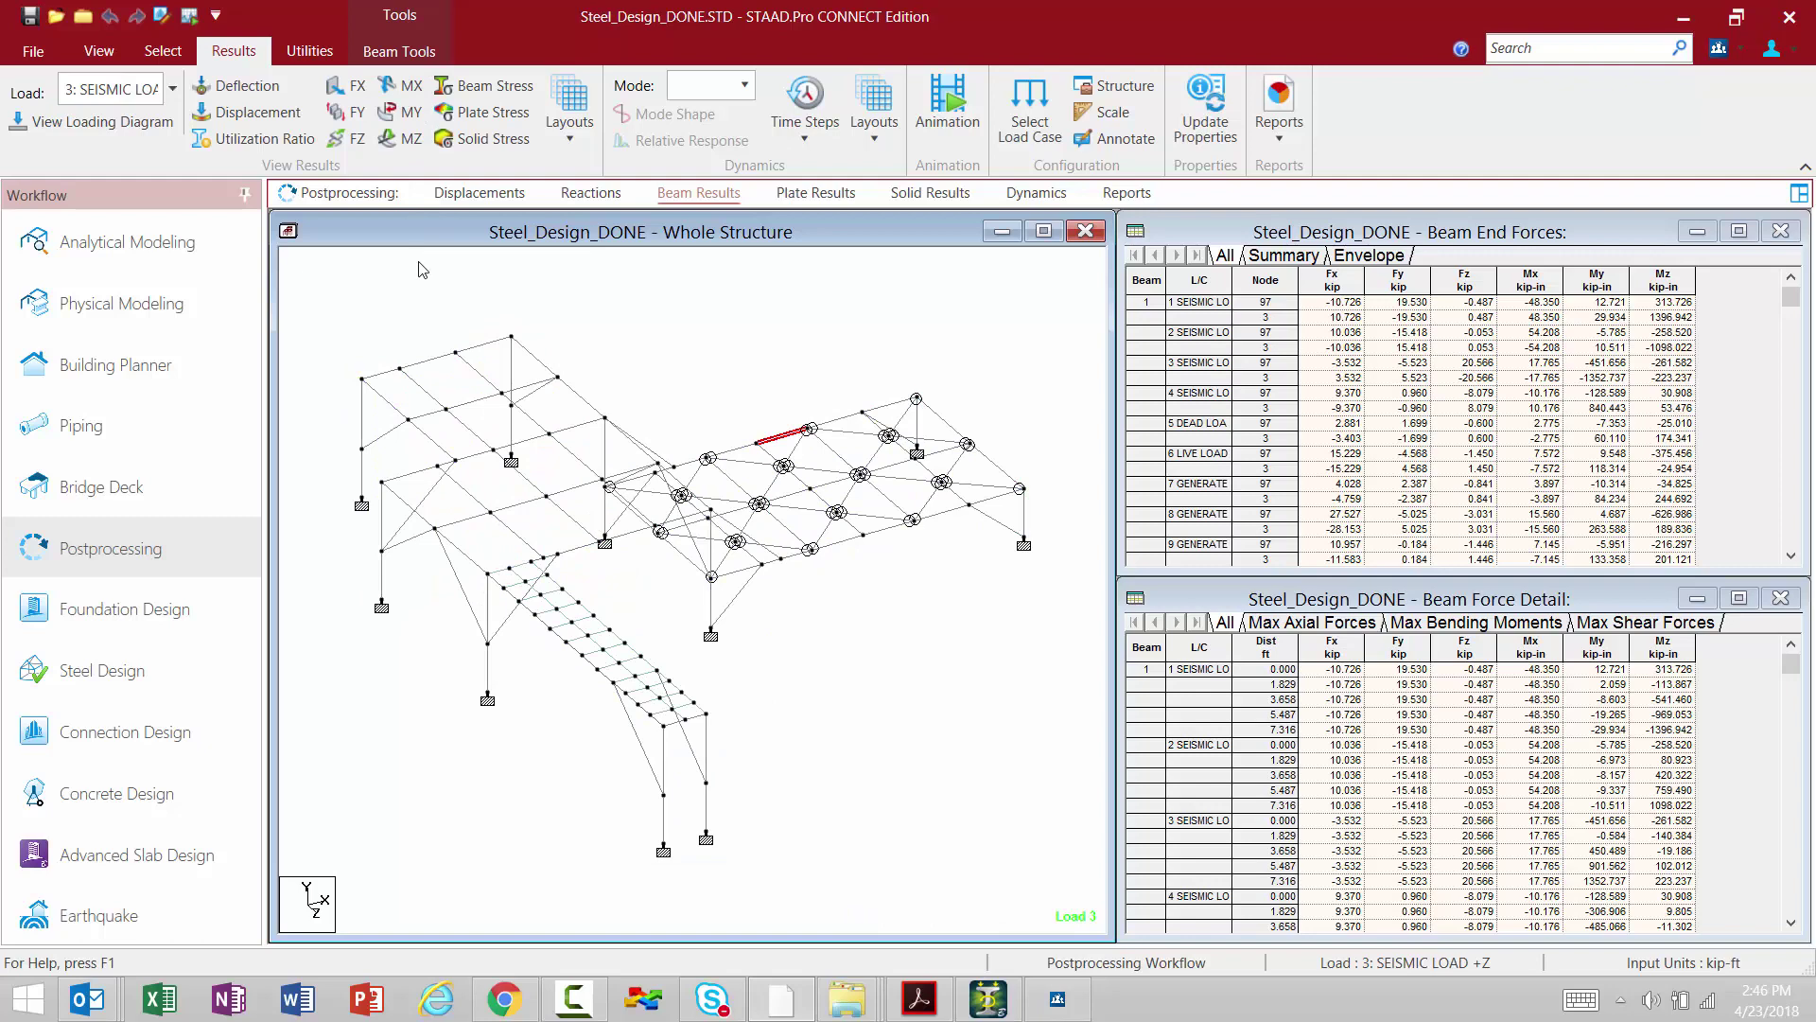
left_click(416, 277)
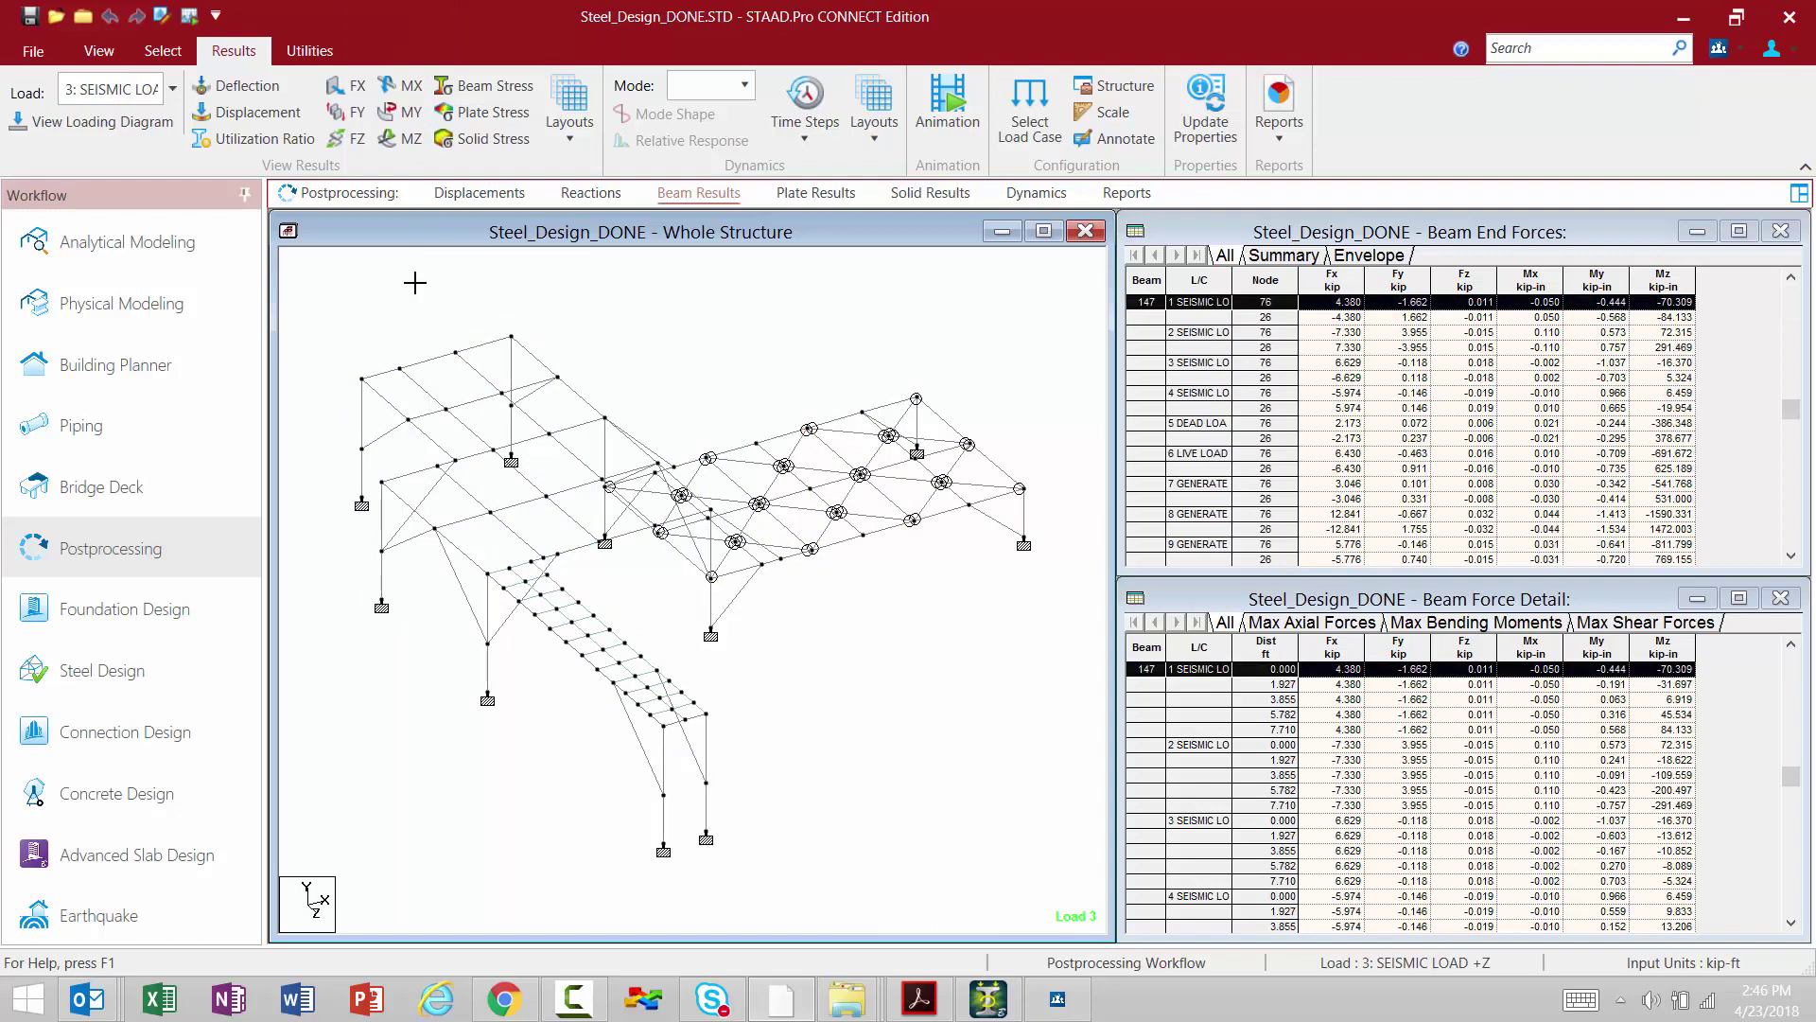
left_click(100, 51)
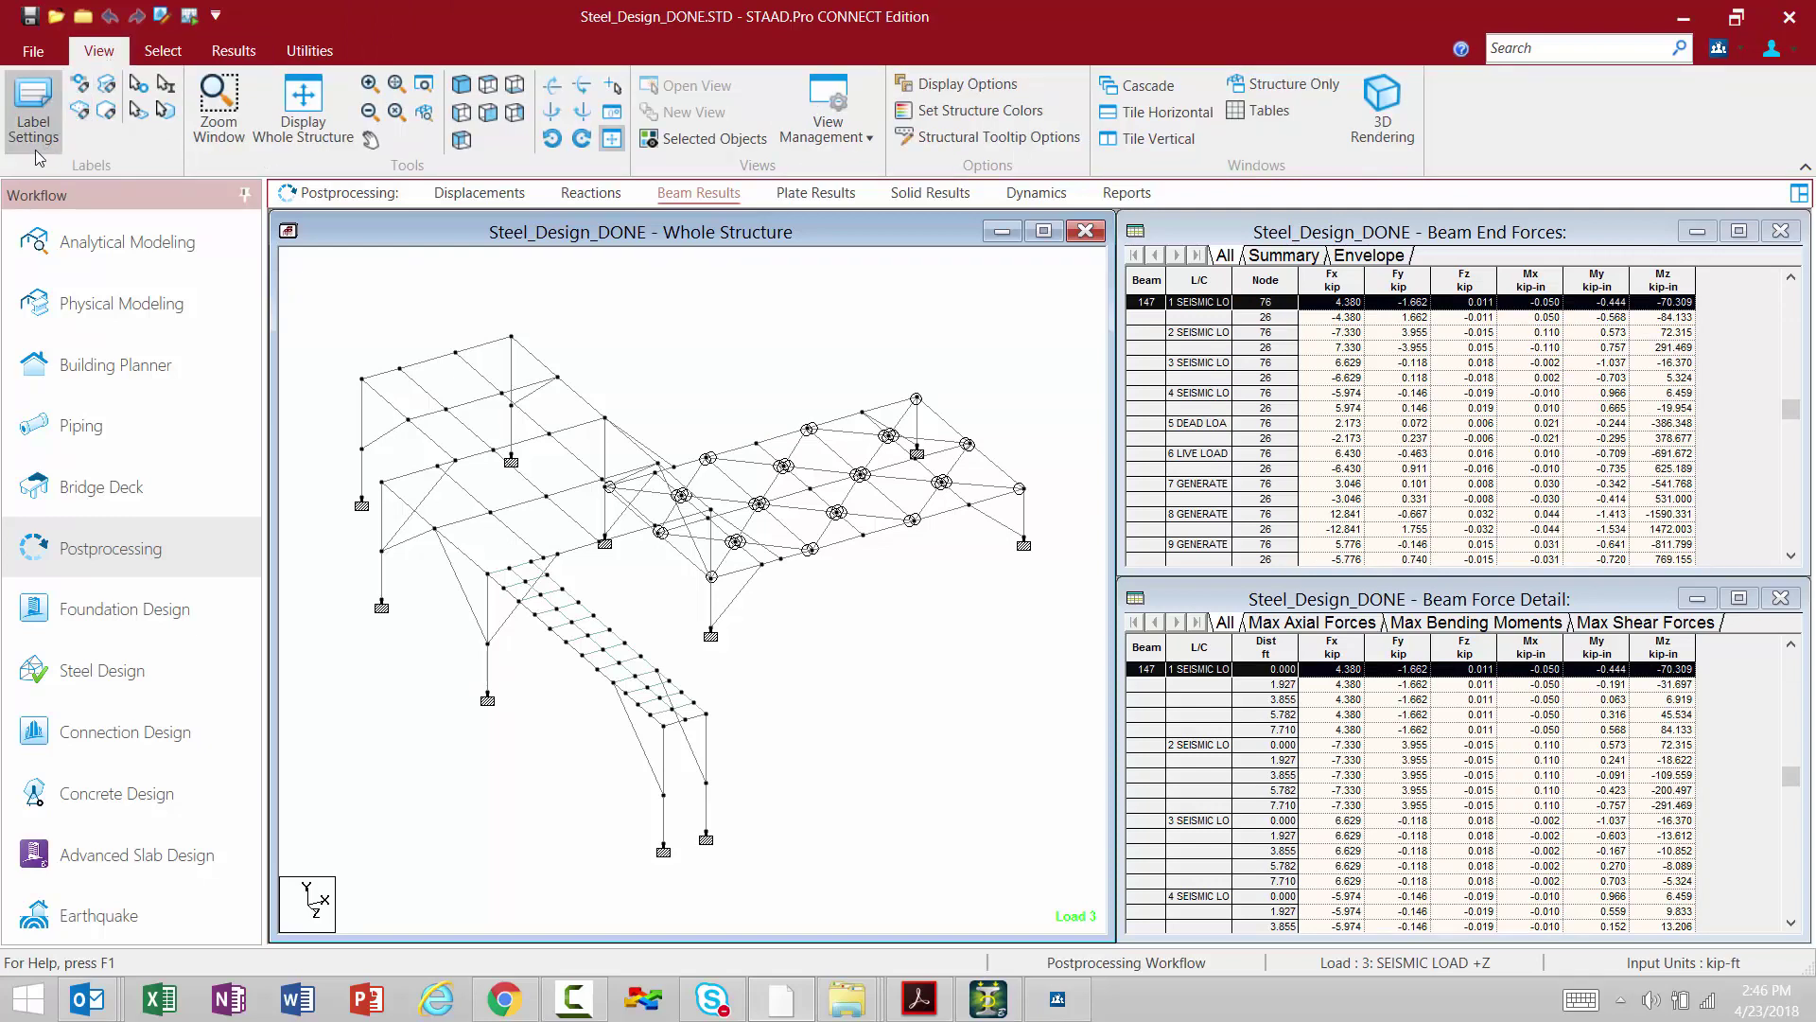
Review the Loads and Results diagram settings and cancel without changes.
left_click(33, 118)
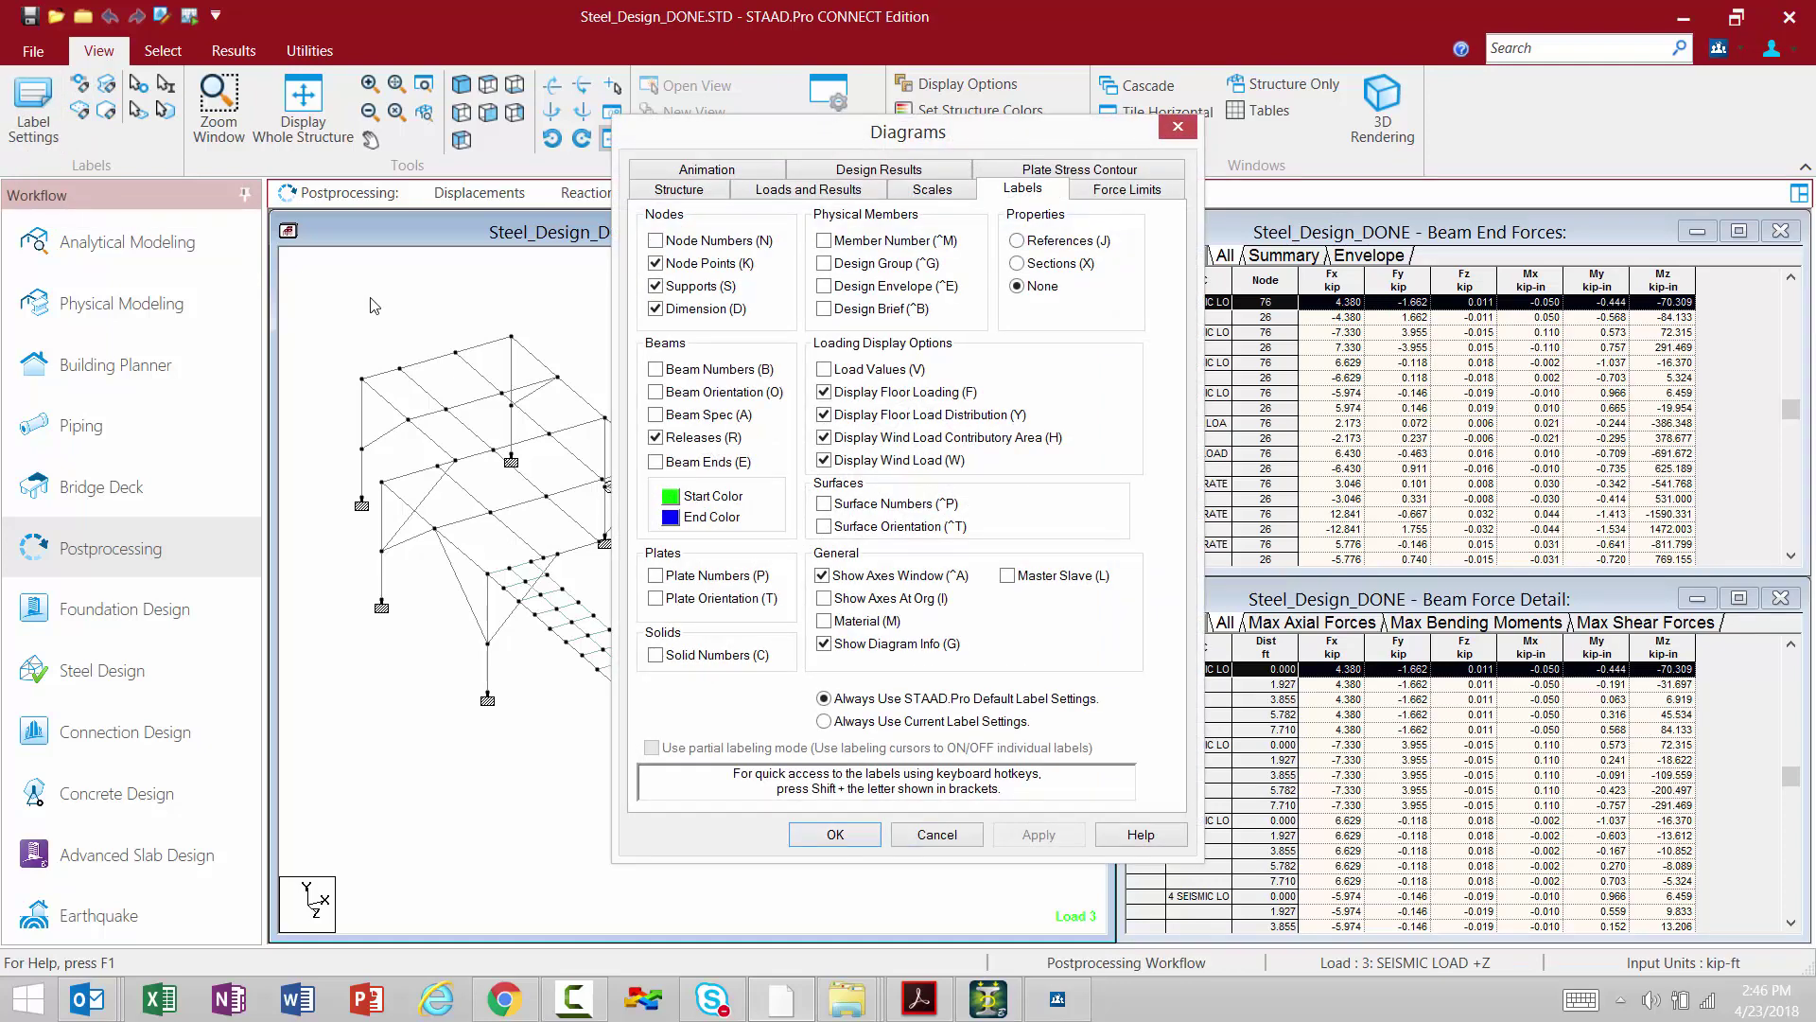
left_click(772, 195)
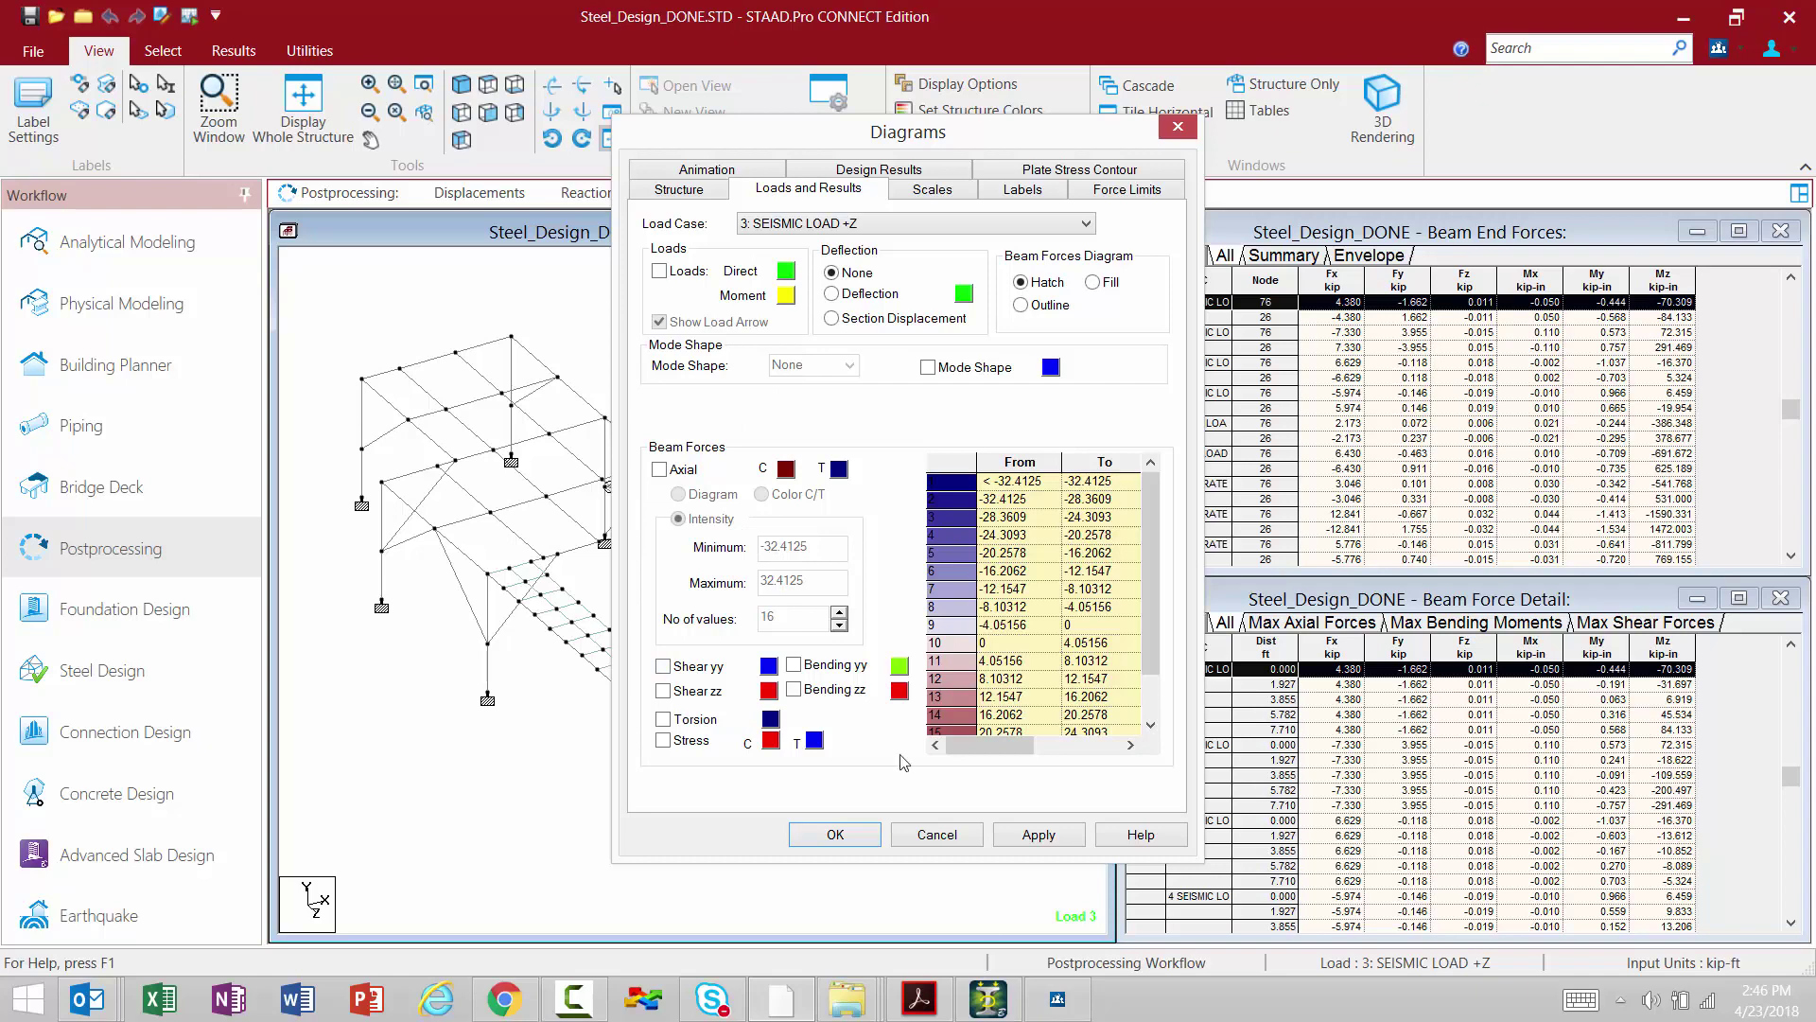
left_click(937, 835)
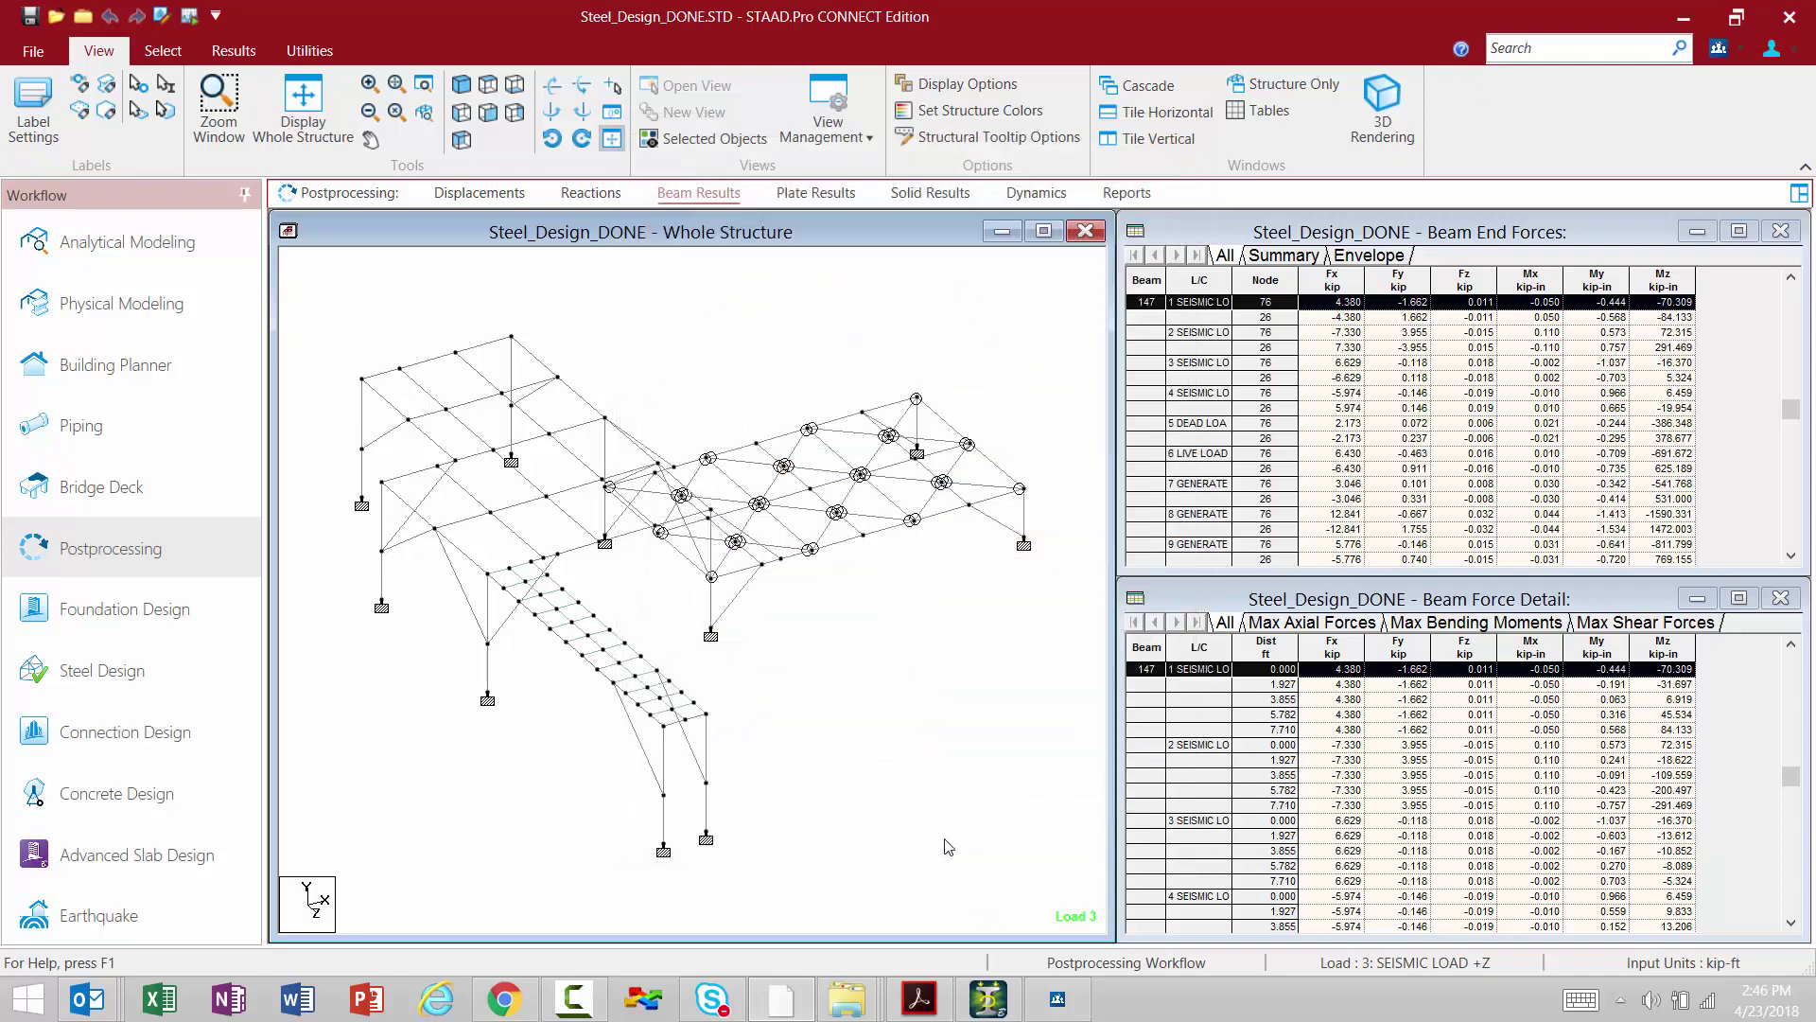
Reopen Structure Diagrams from the view's shortcut menu, review Loads and Results, and cancel.
right_click(680, 343)
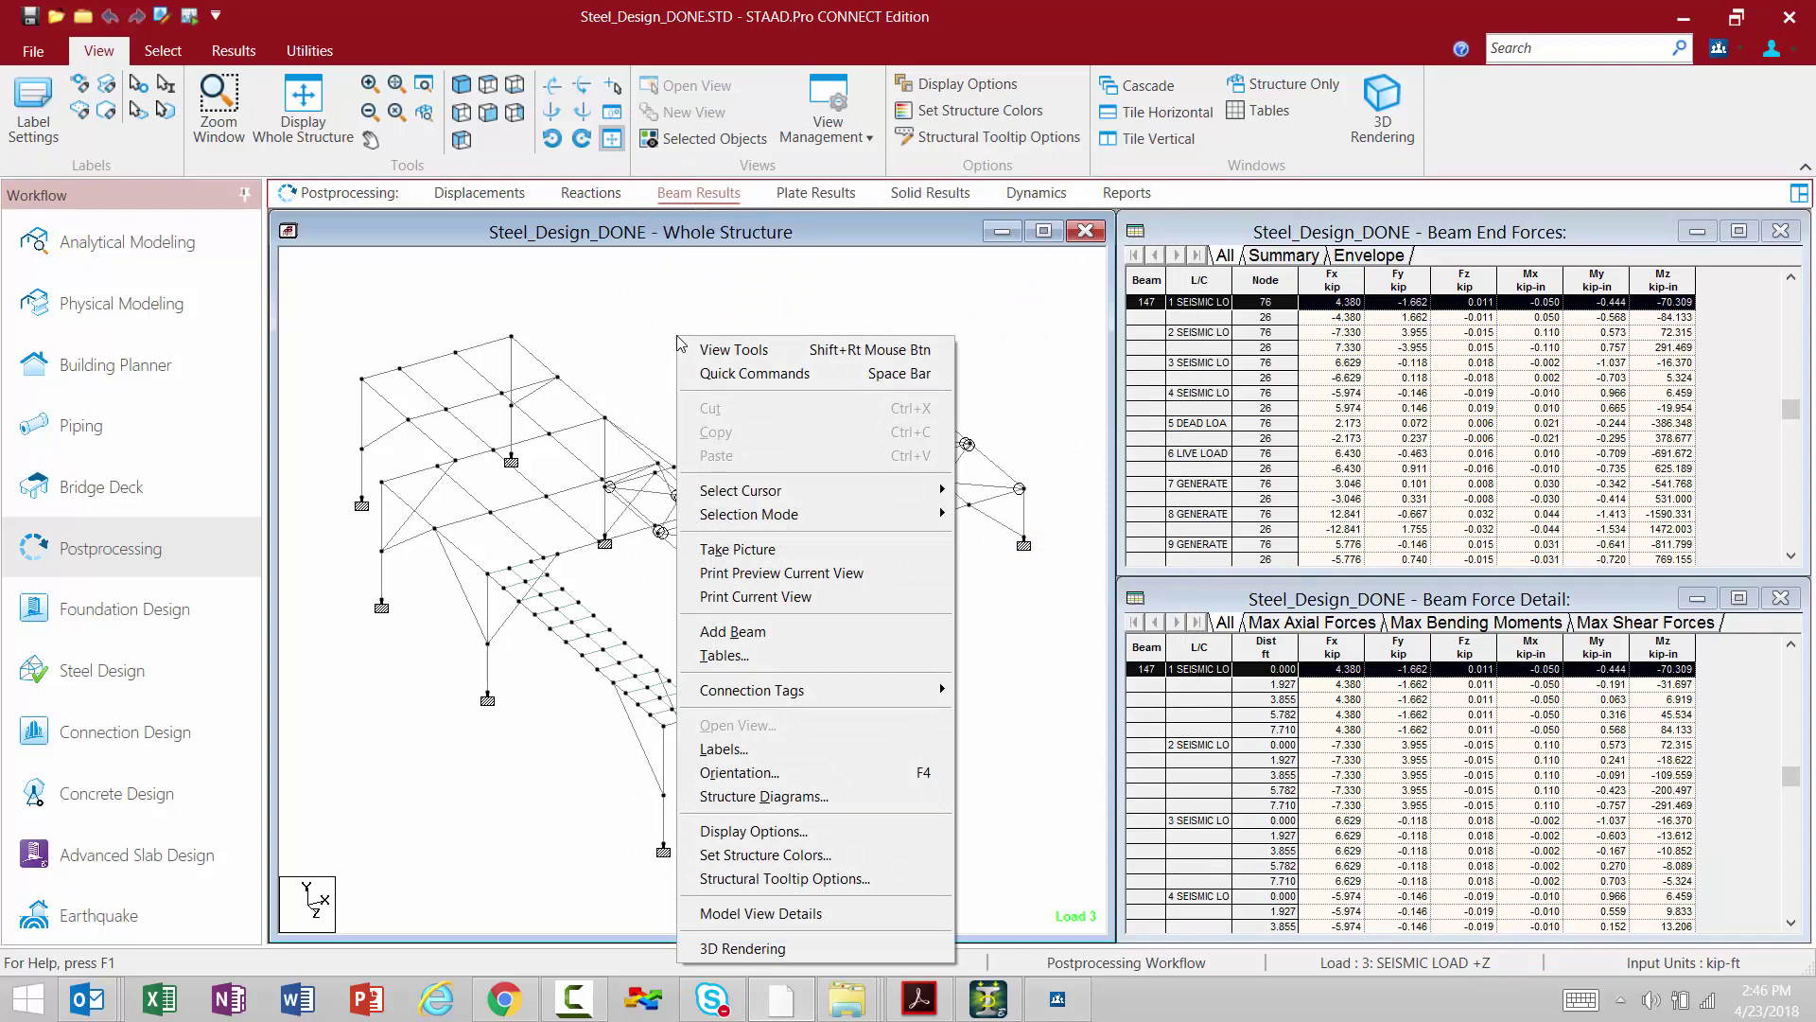
left_click(764, 795)
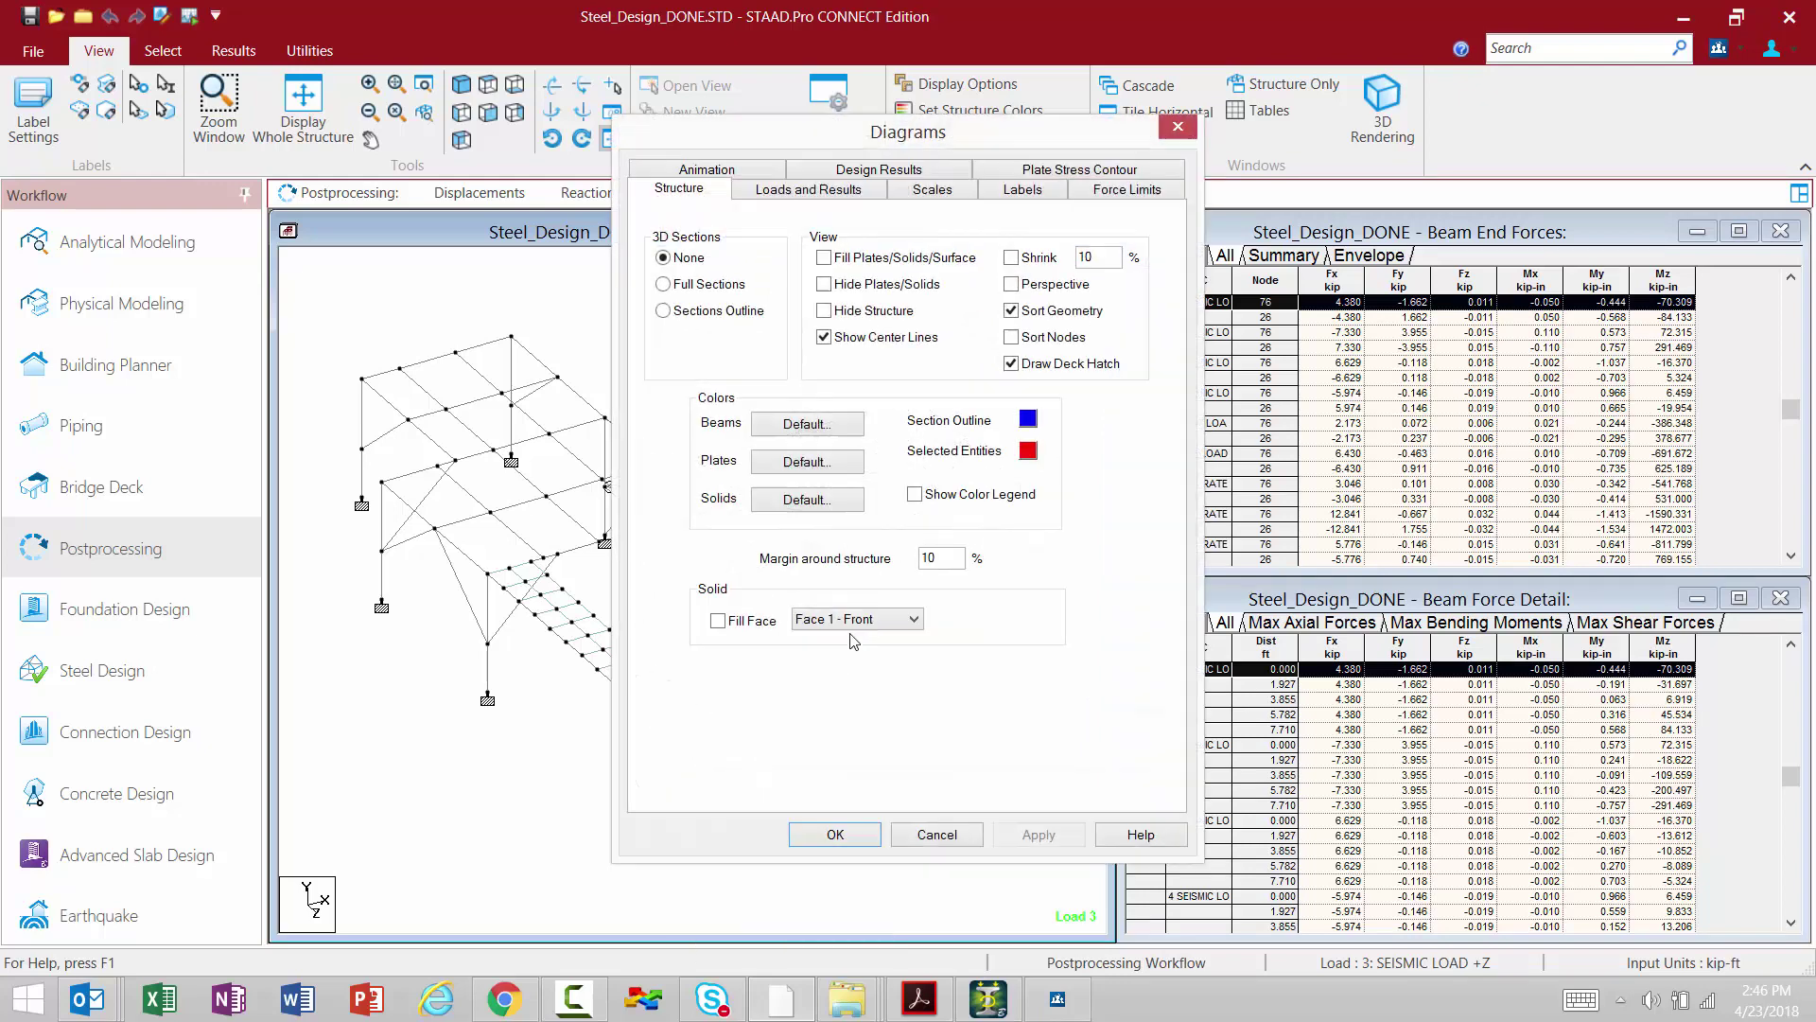
left_click(793, 195)
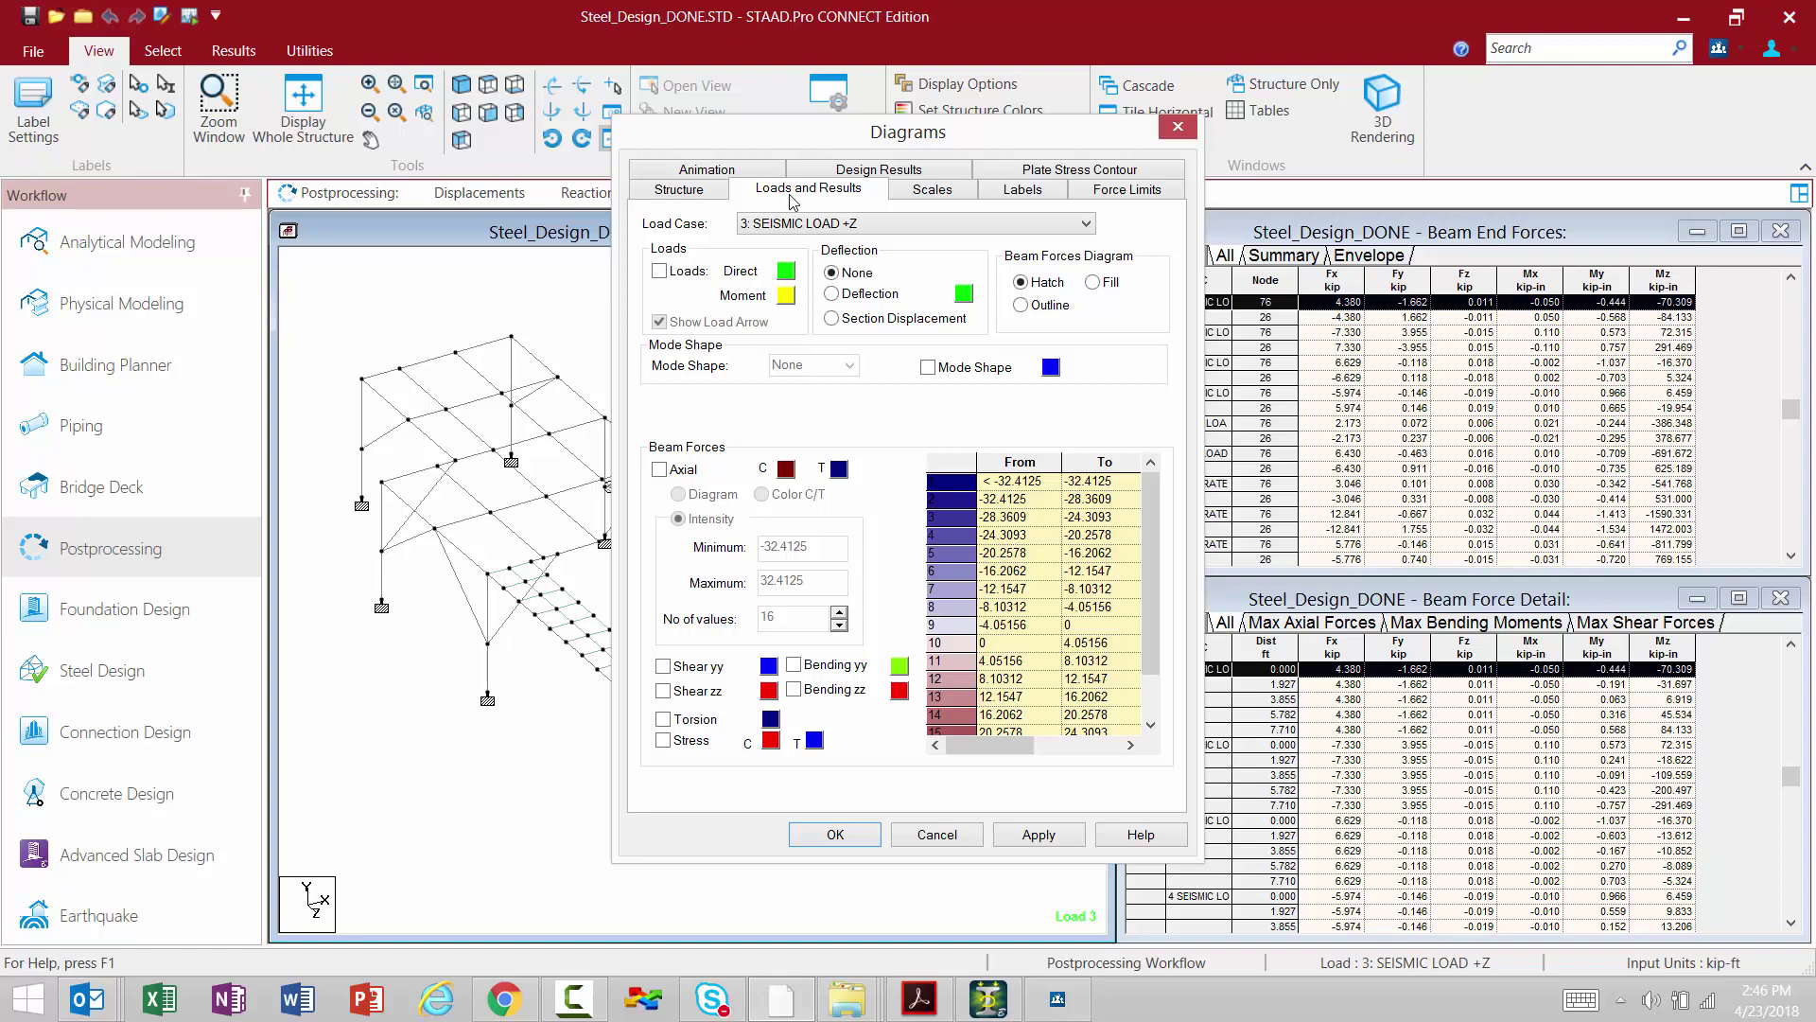
left_click(931, 834)
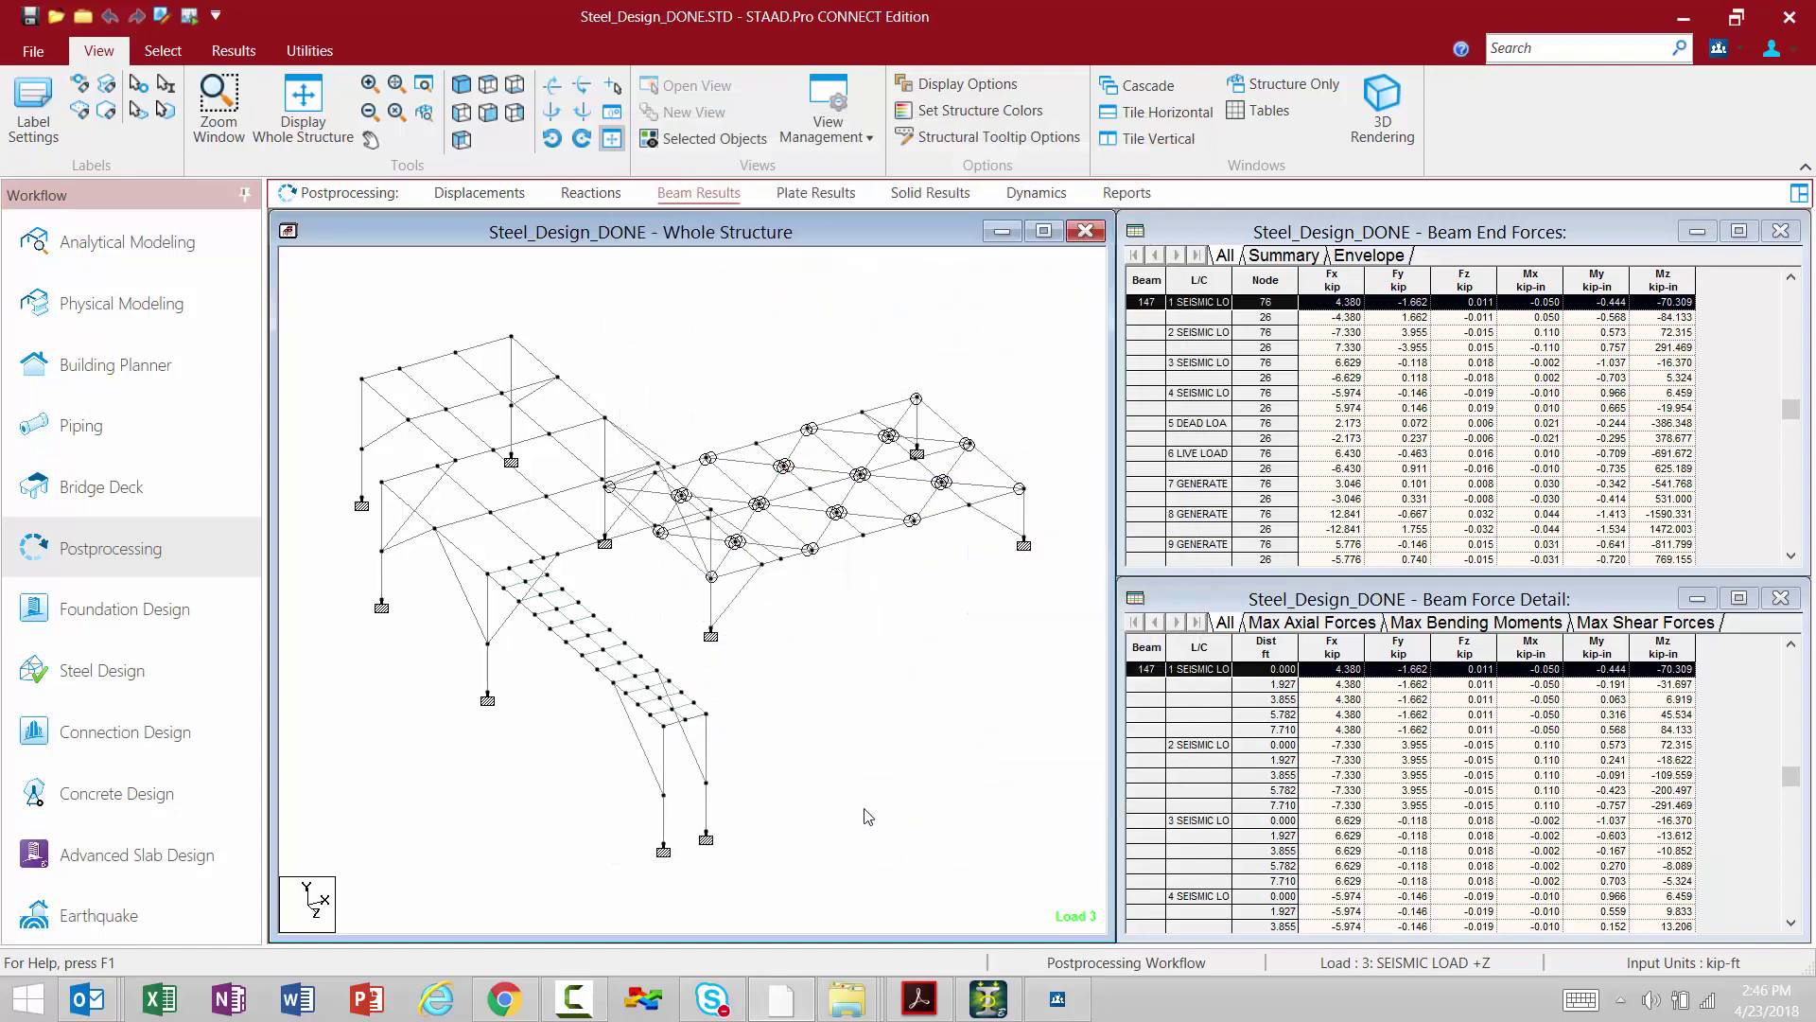
Switch to the Plate Results page and confirm the plate stress contour settings.
left_click(232, 51)
left_click(571, 138)
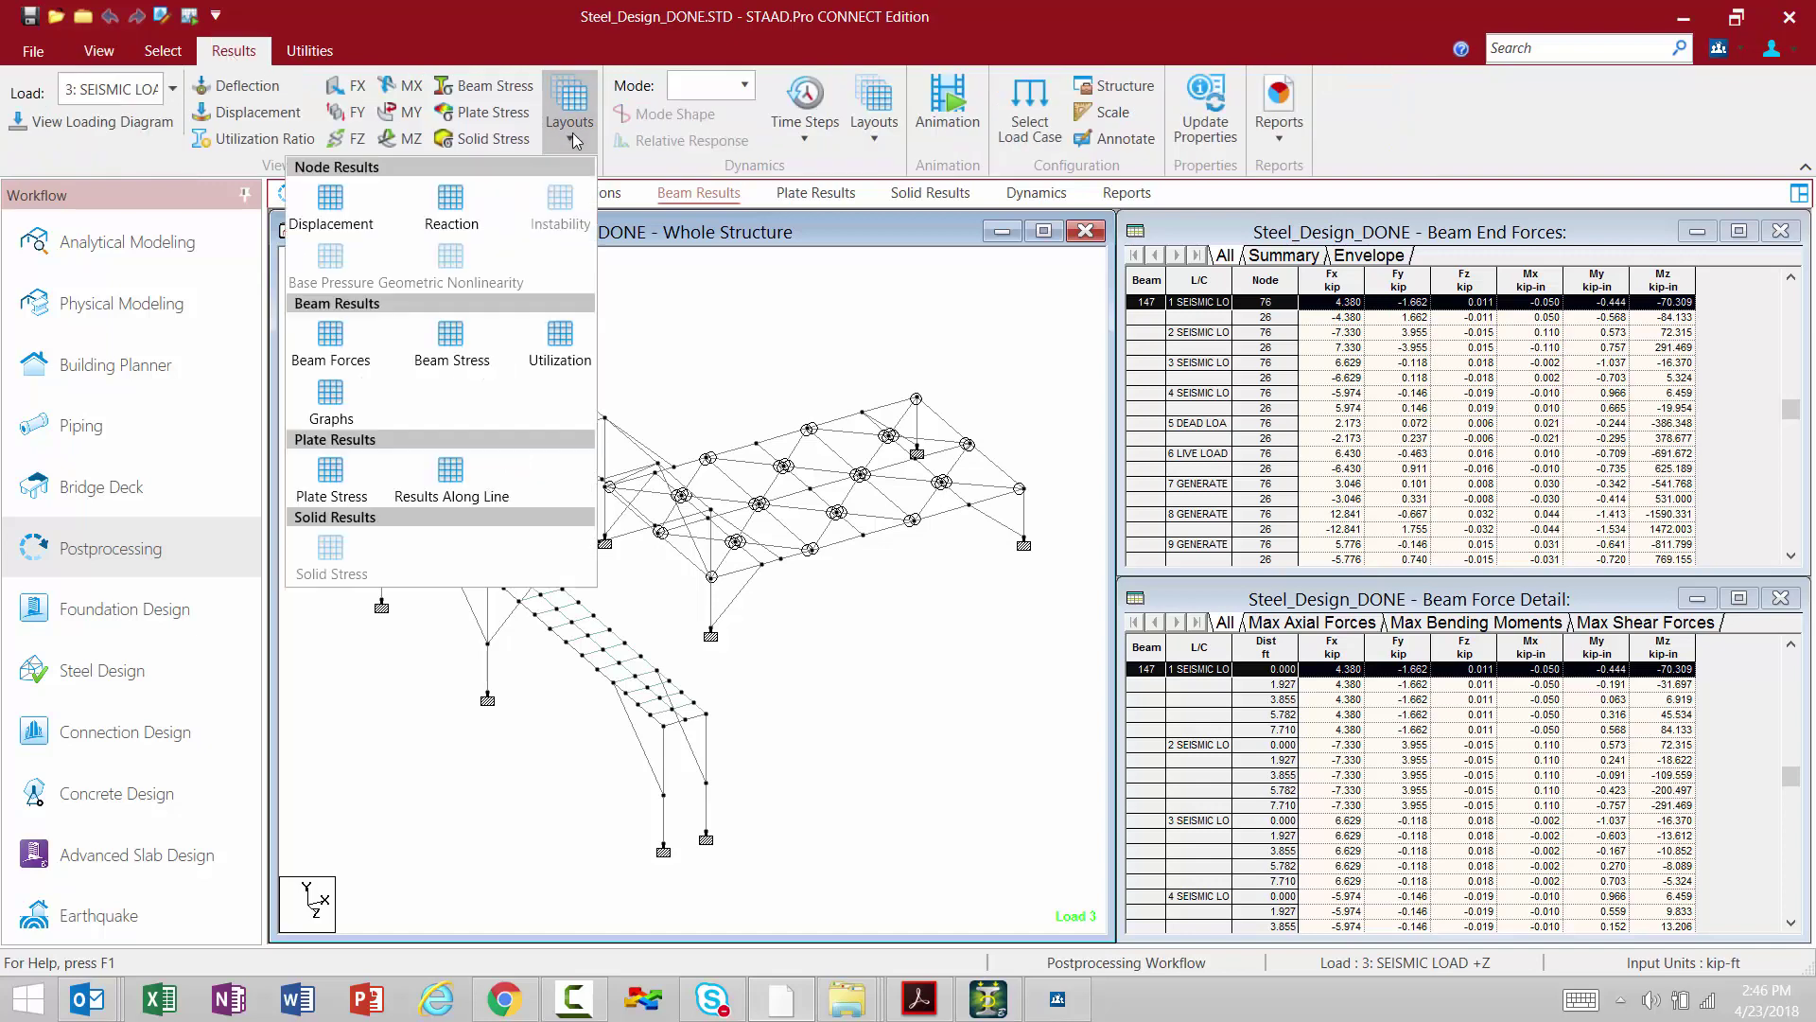
left_click(571, 132)
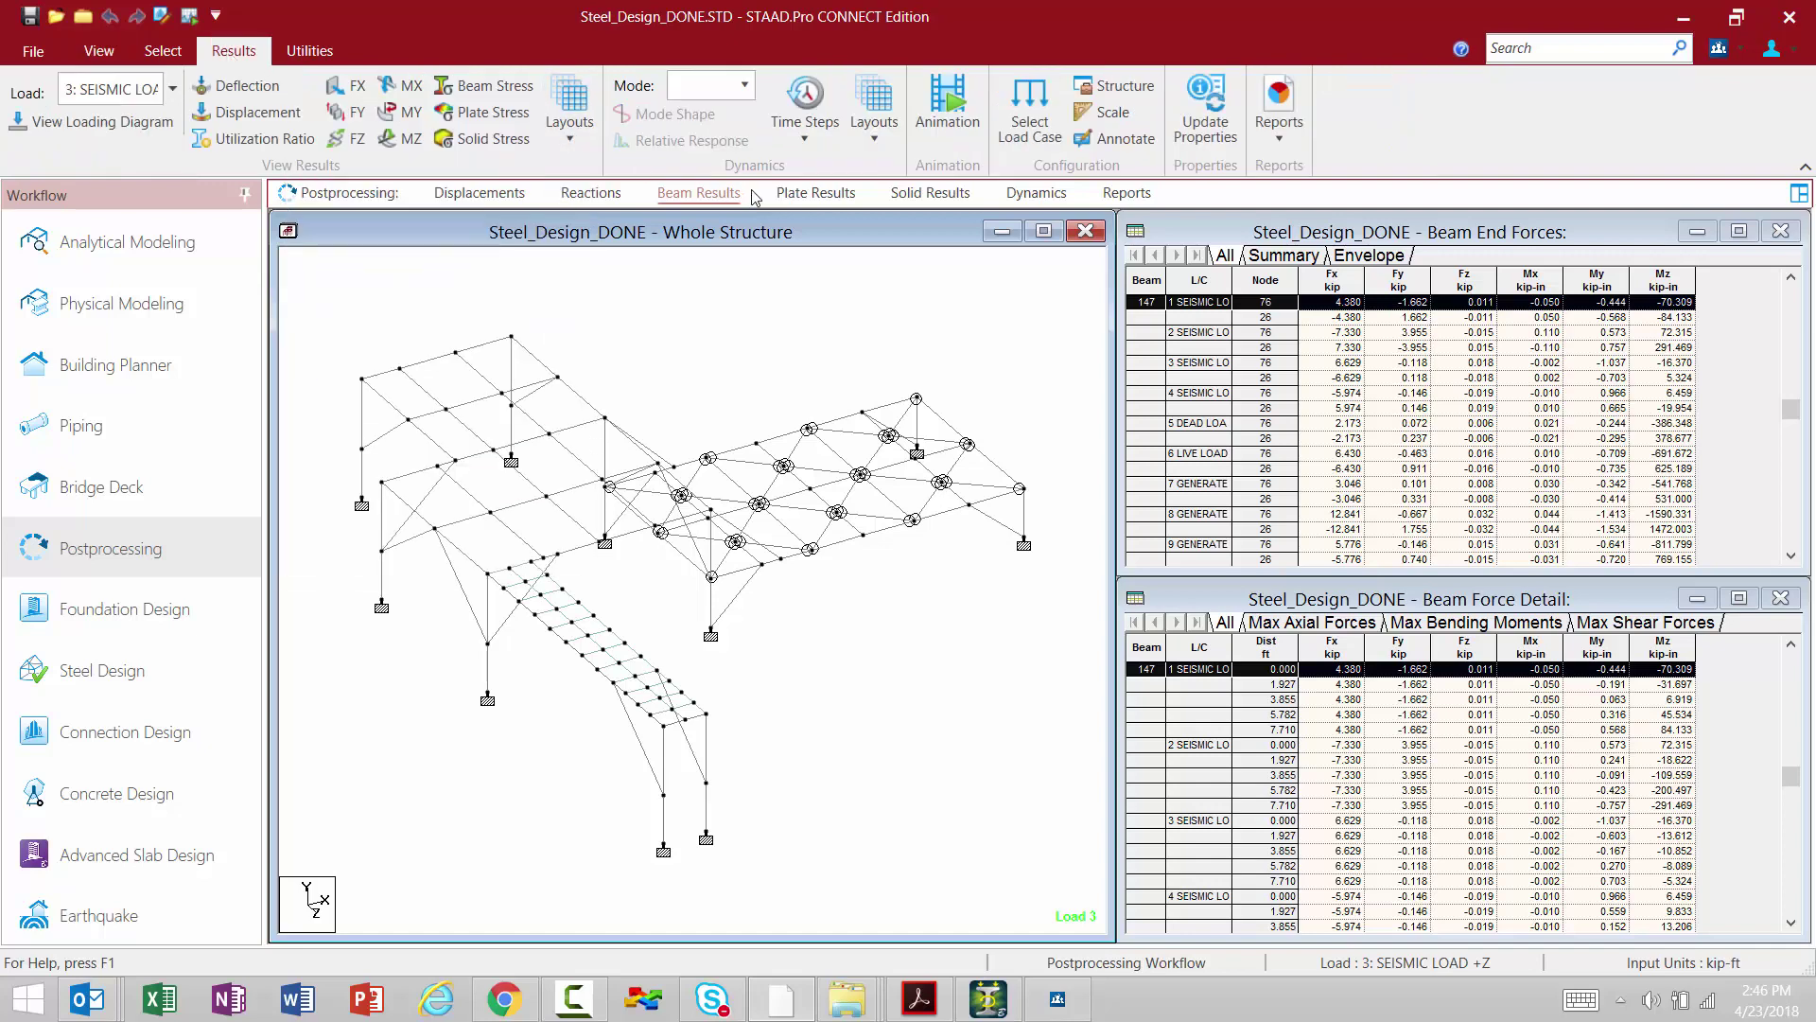
left_click(800, 194)
left_click(820, 833)
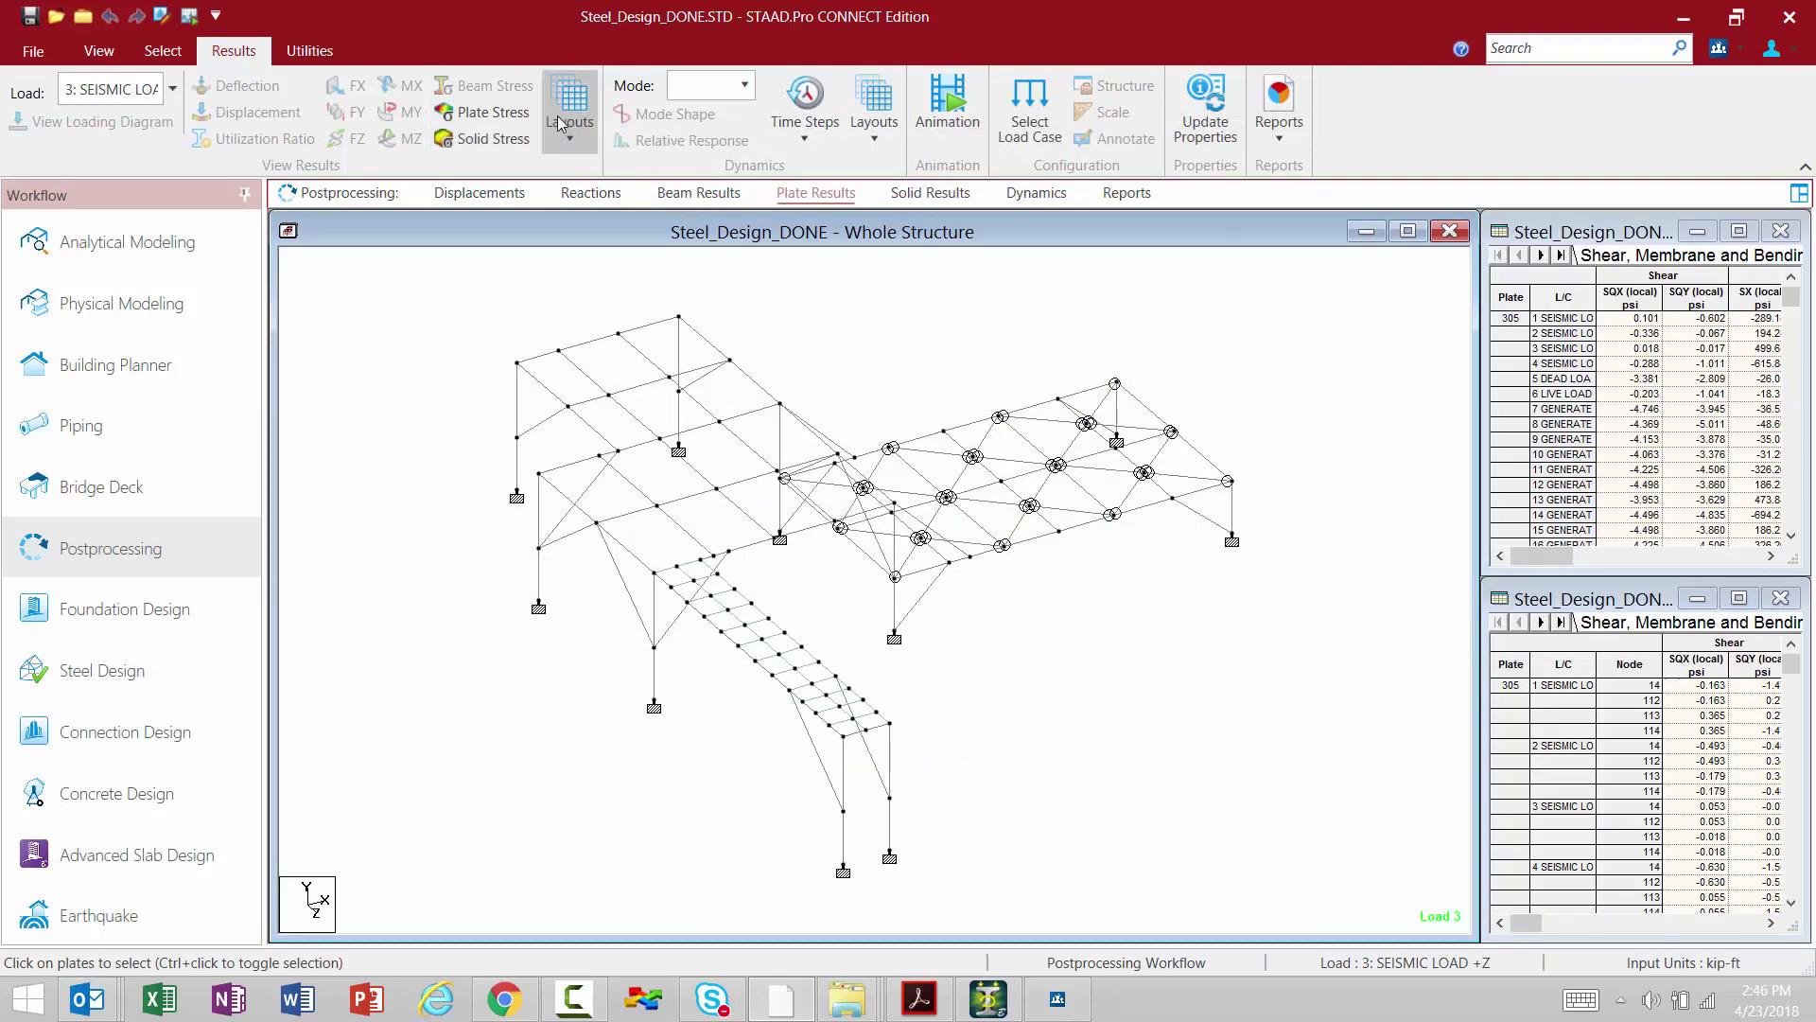
Choose the Plate Stress layout and bring up its contour settings for load 3.
left_click(559, 122)
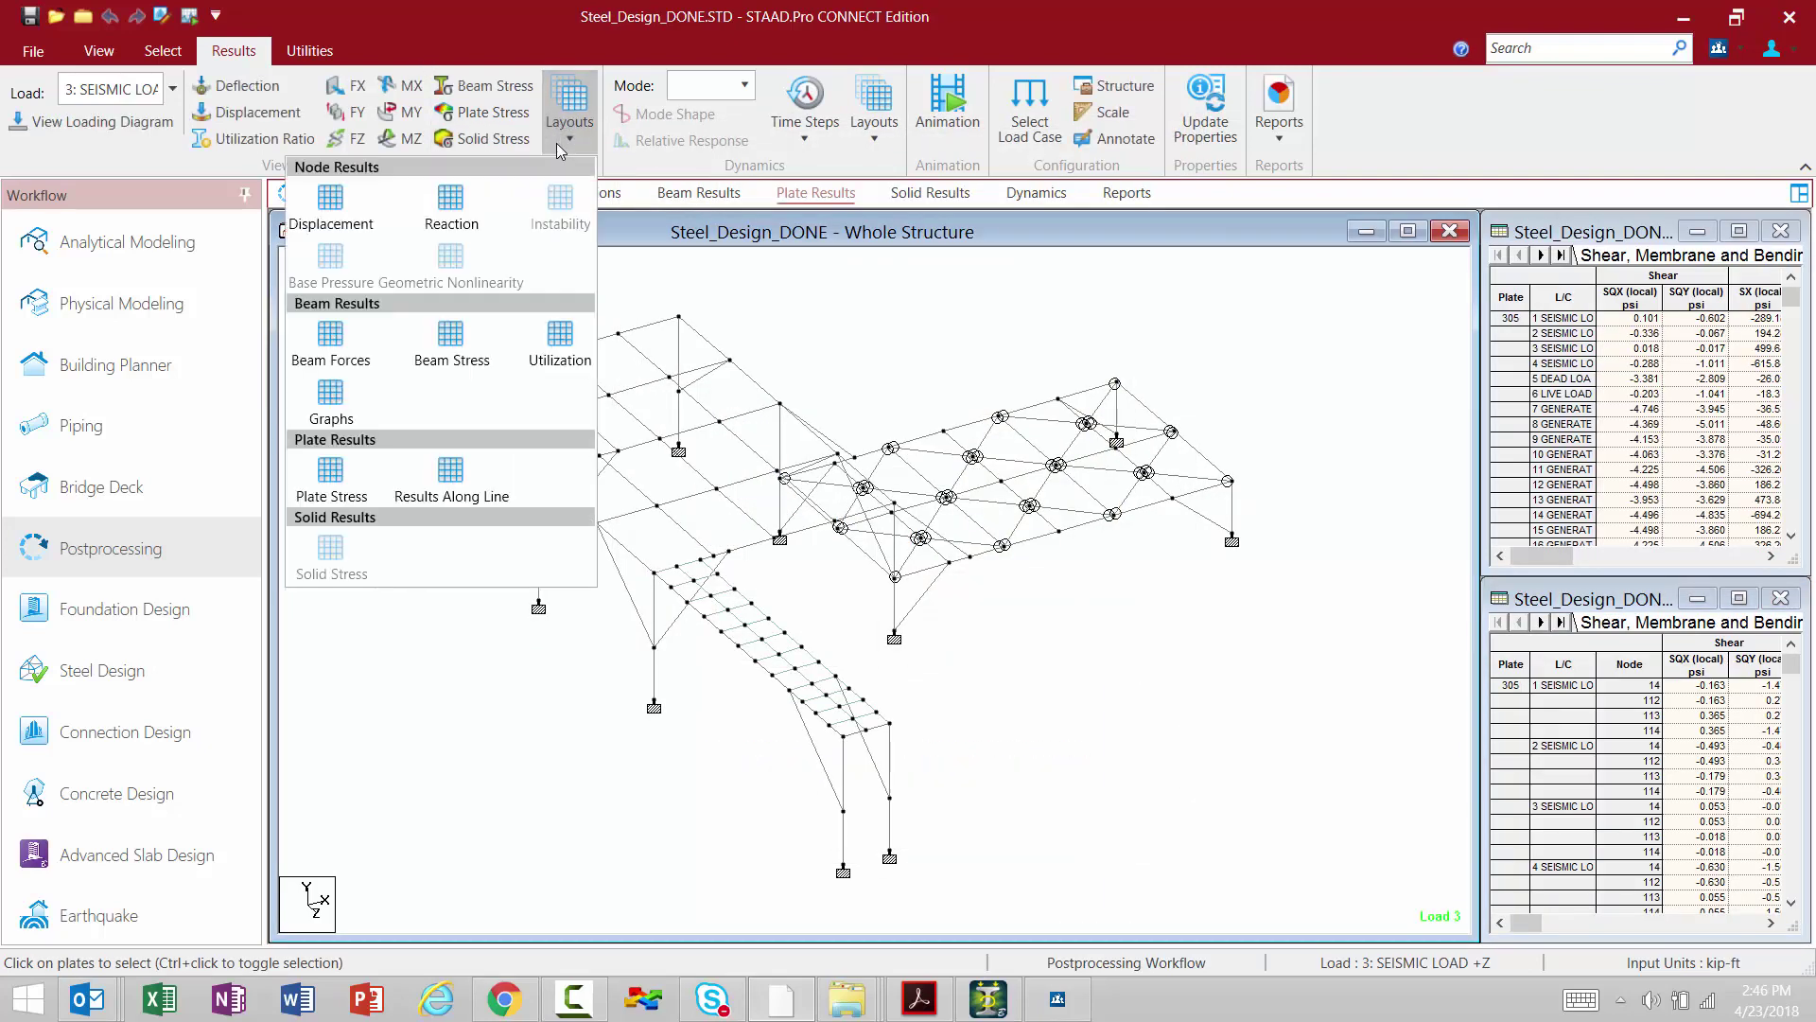
left_click(330, 470)
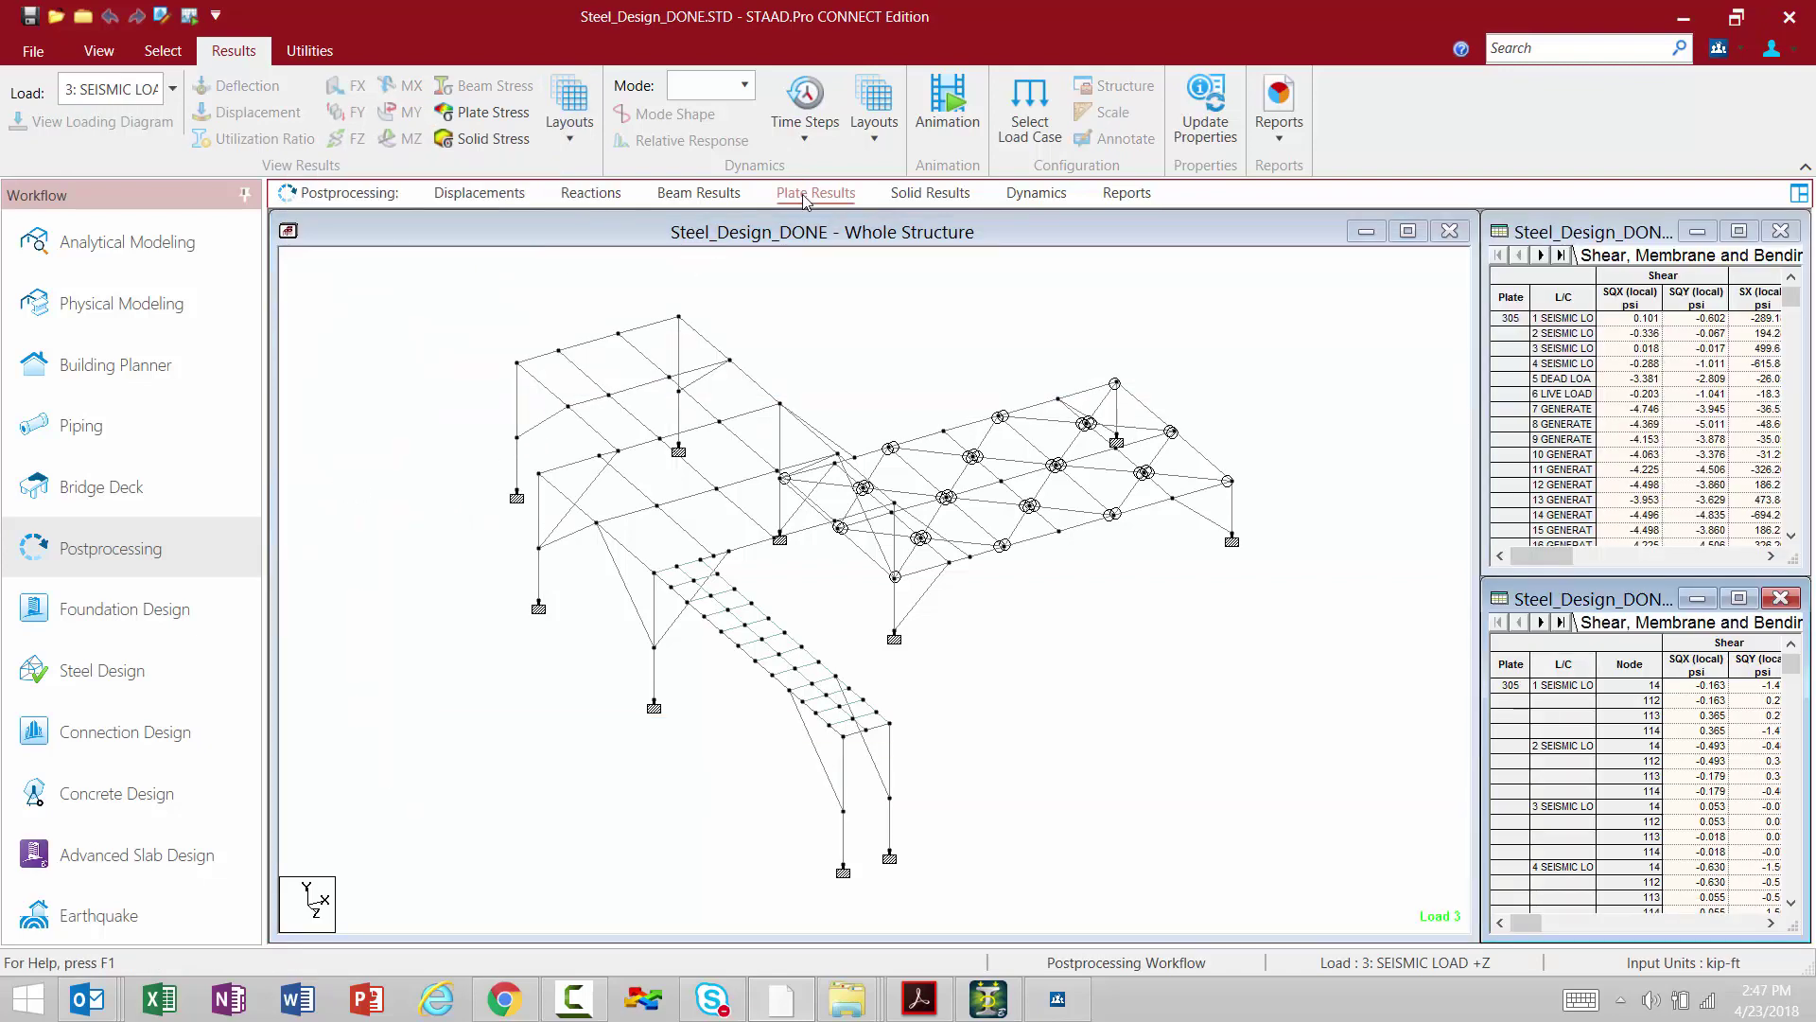
left_click(444, 110)
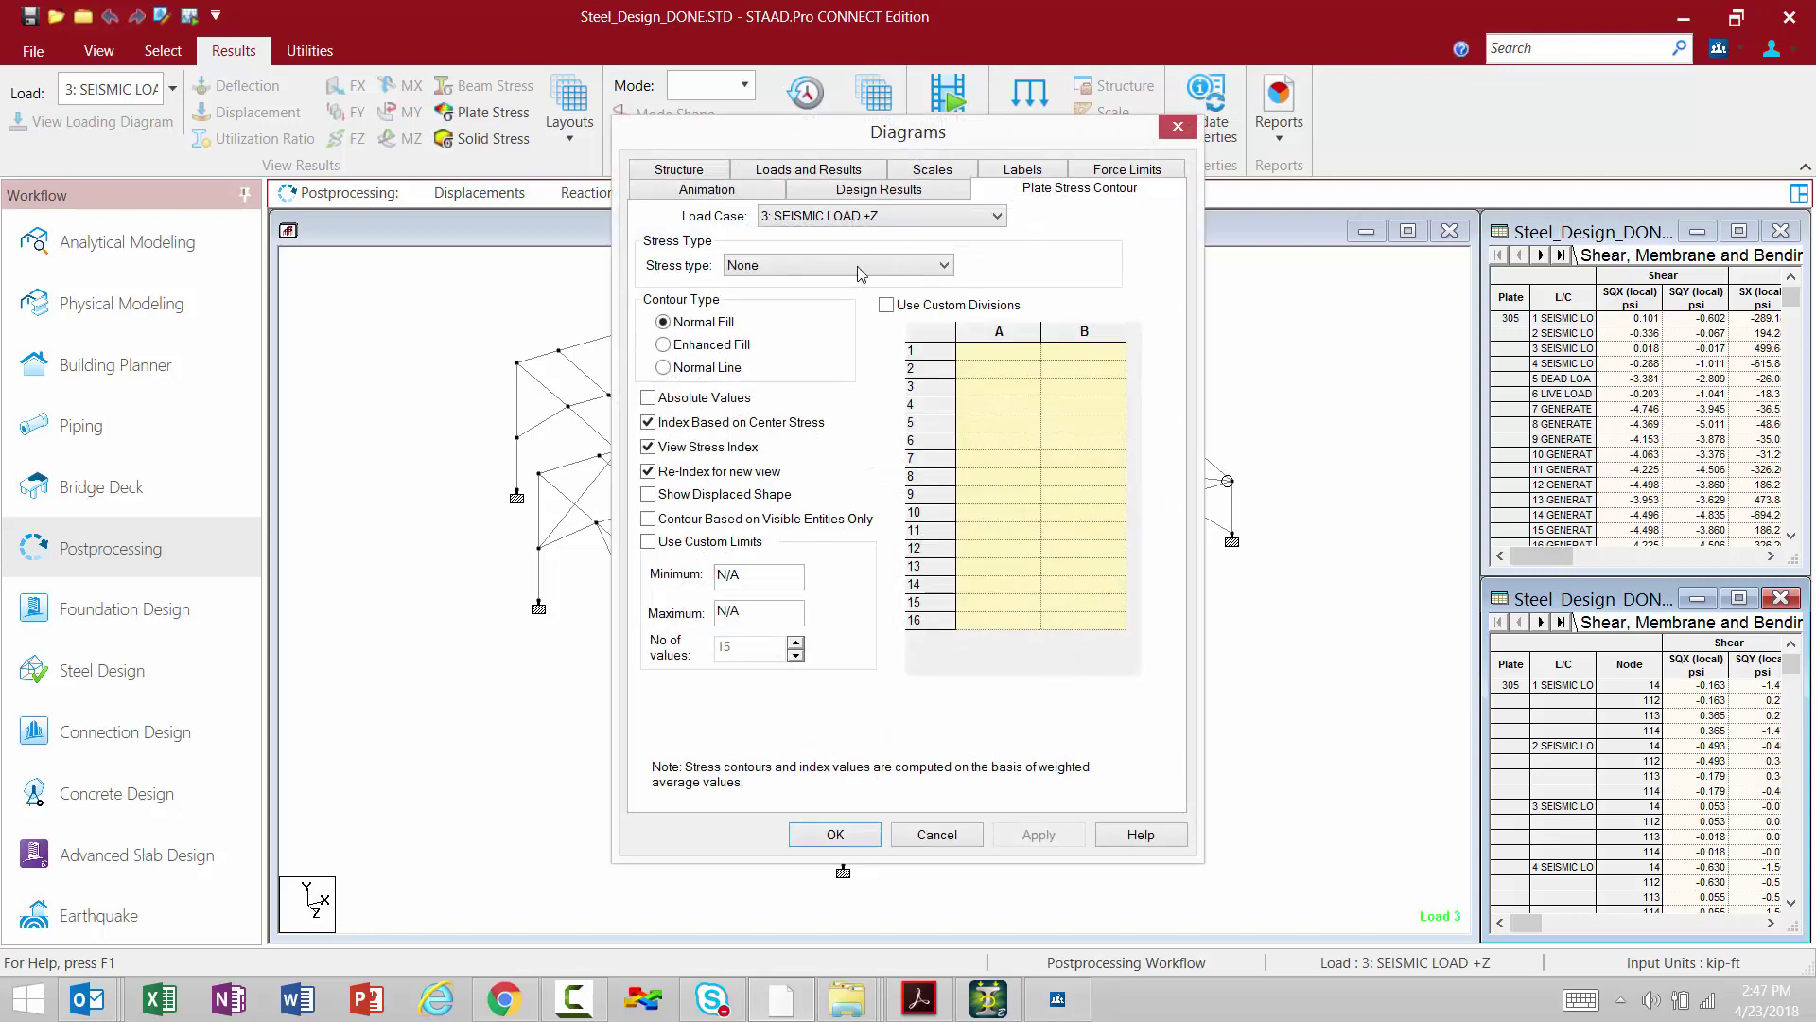
Contour Max Absolute plate stress for load 3, with a 167–572 psi legend.
left_click(847, 268)
left_click(795, 299)
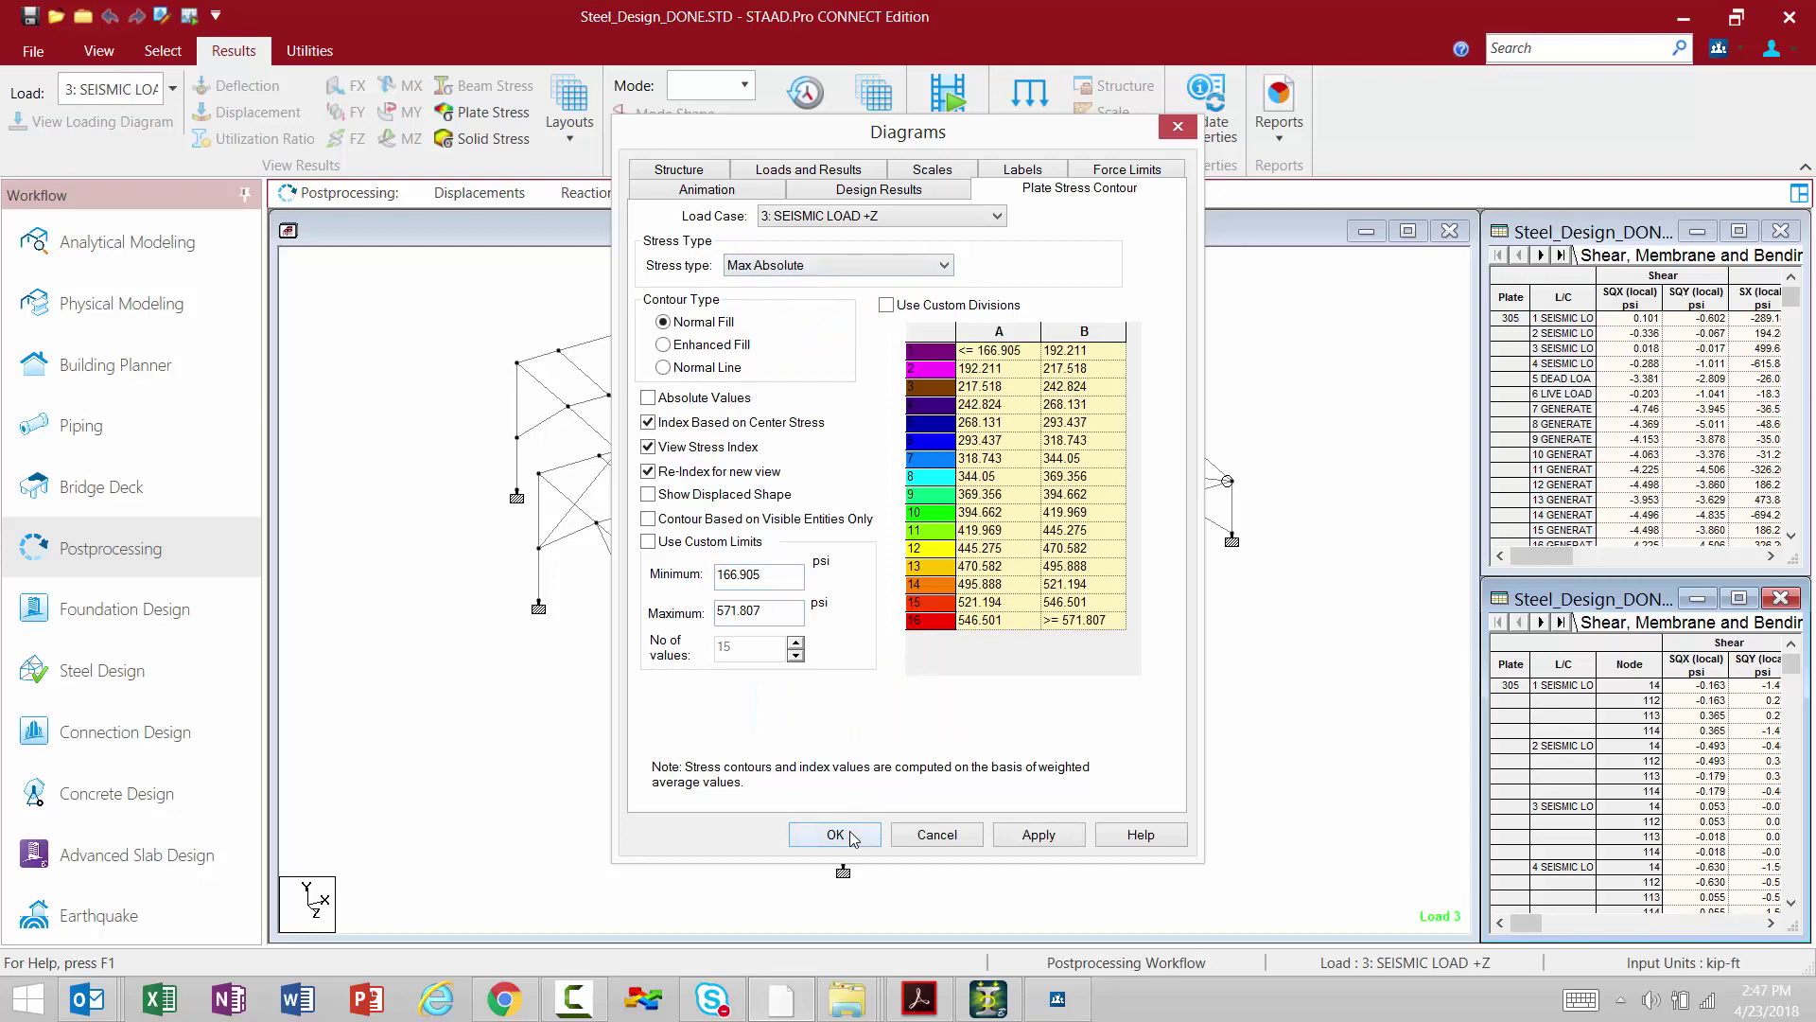
left_click(849, 830)
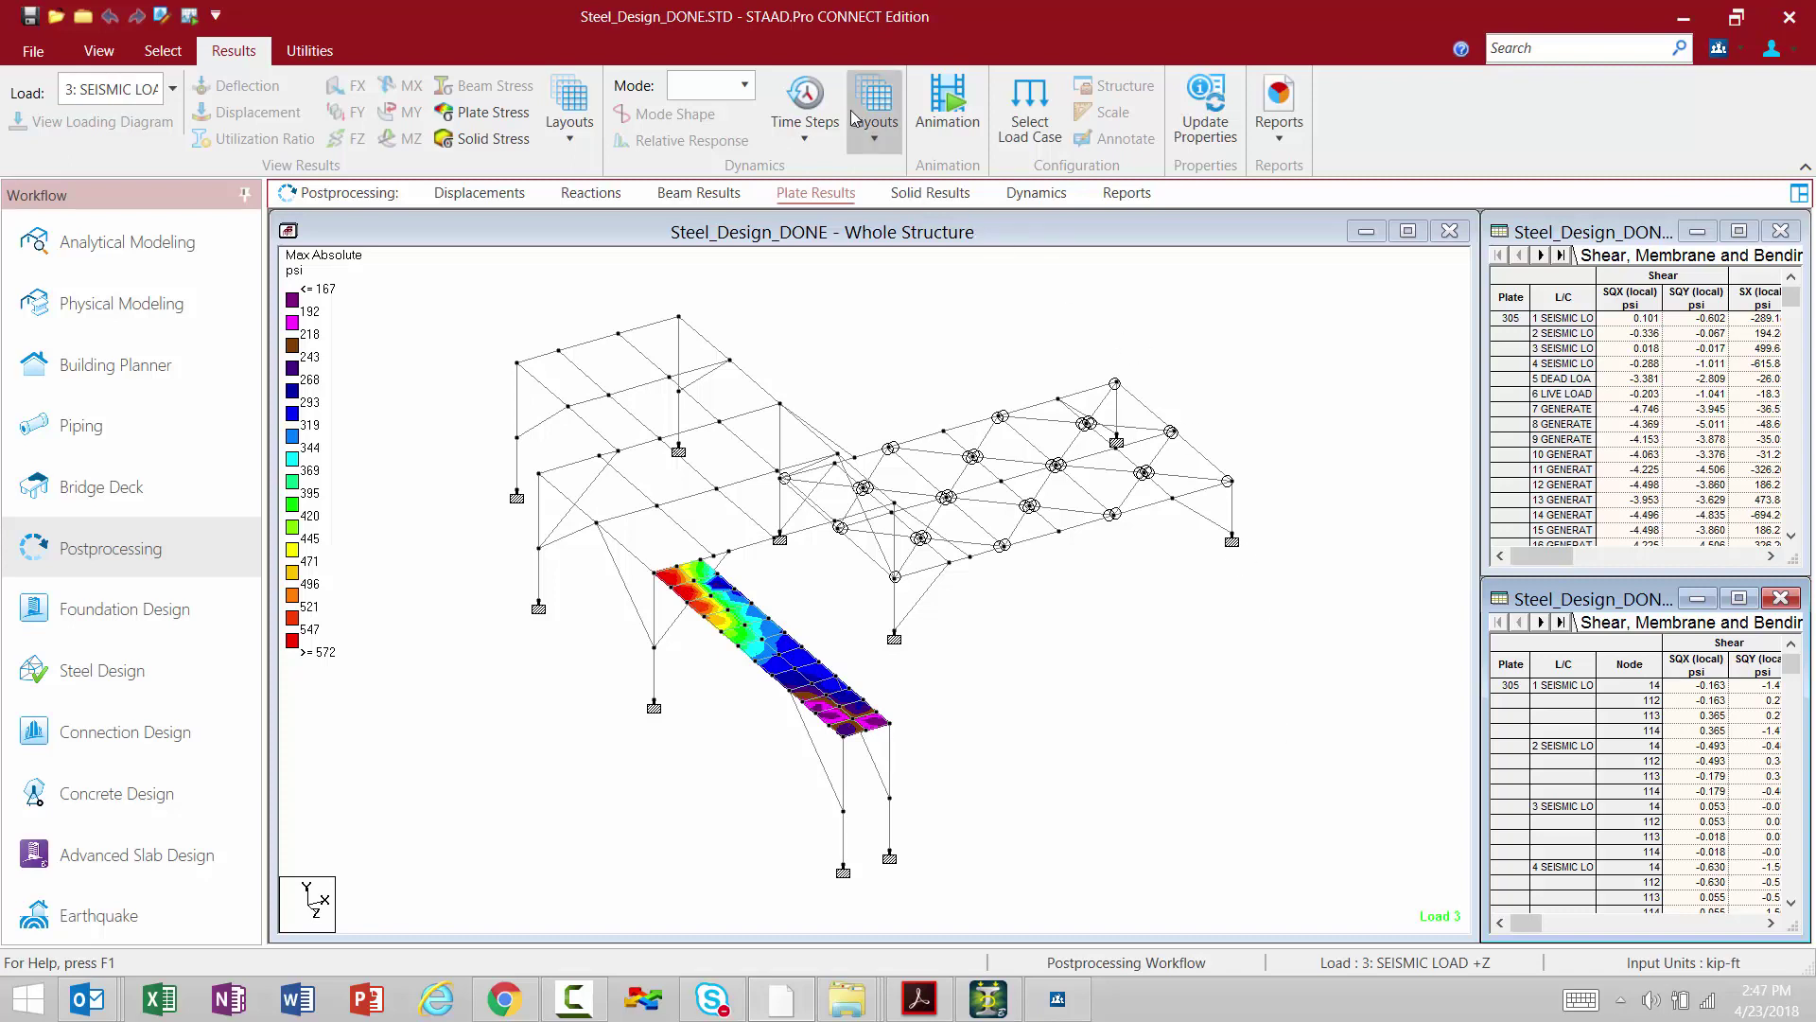
left_click(874, 130)
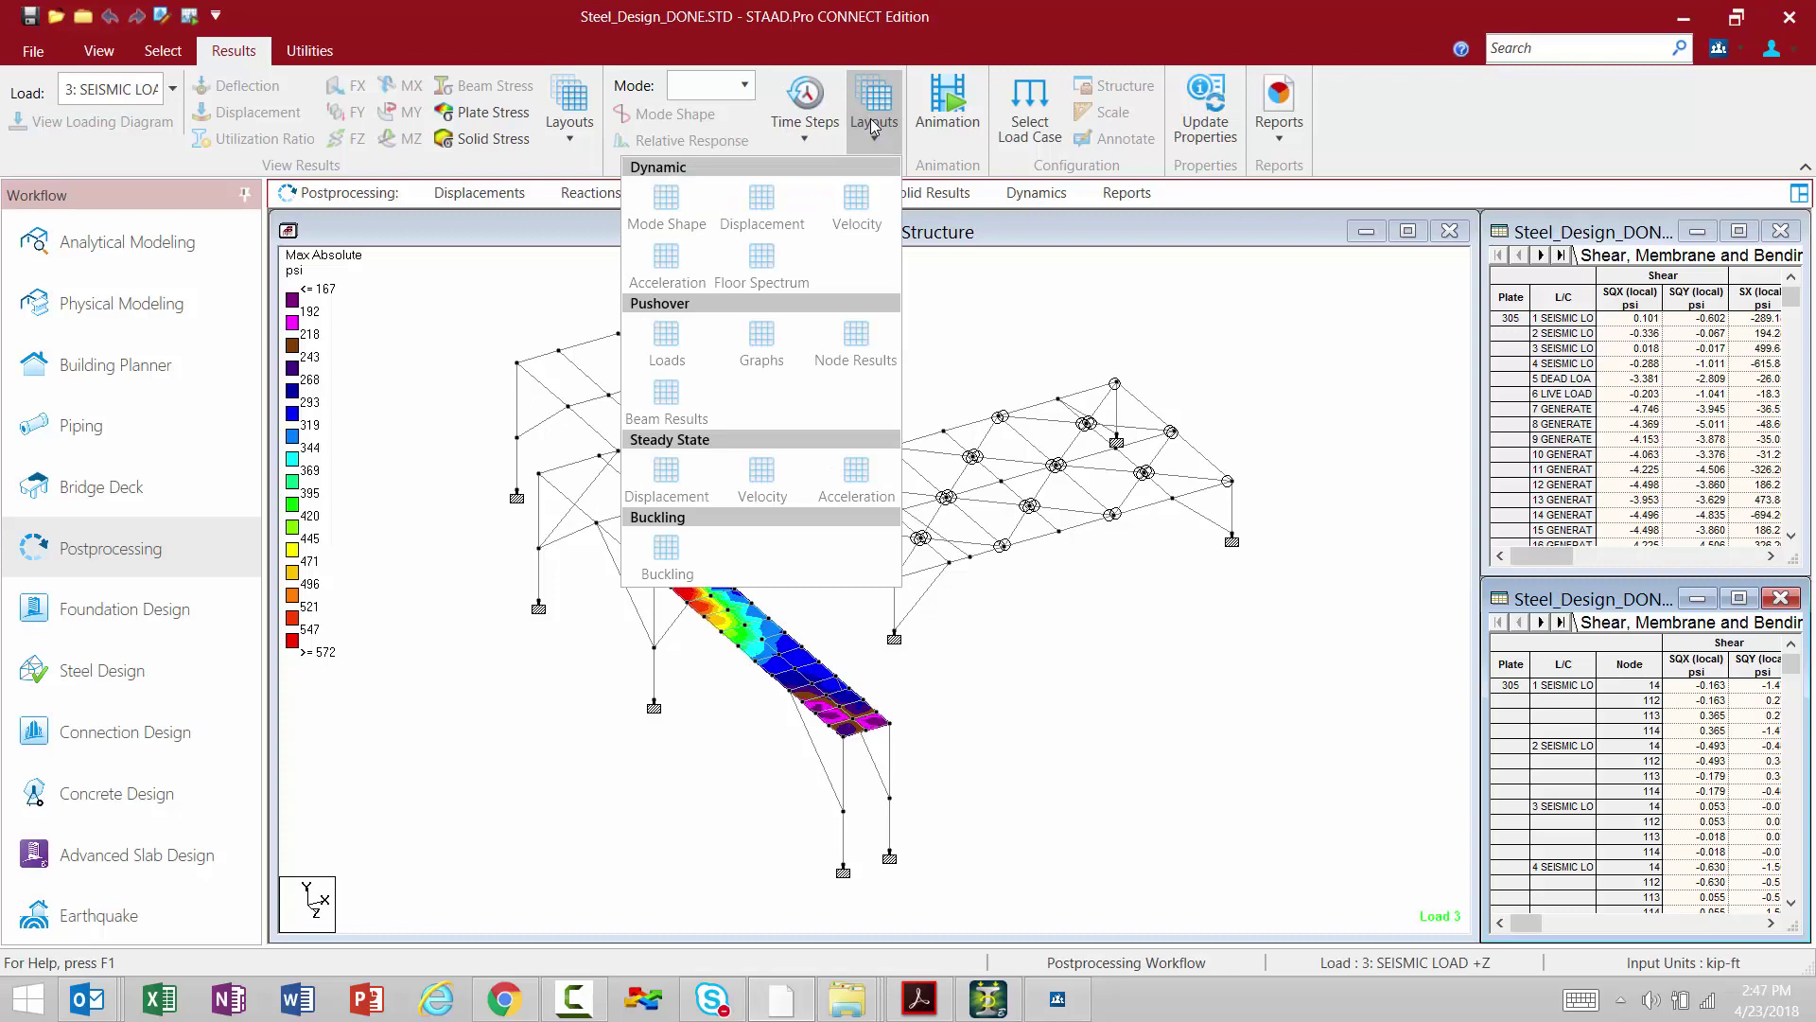
left_click(795, 104)
left_click(791, 138)
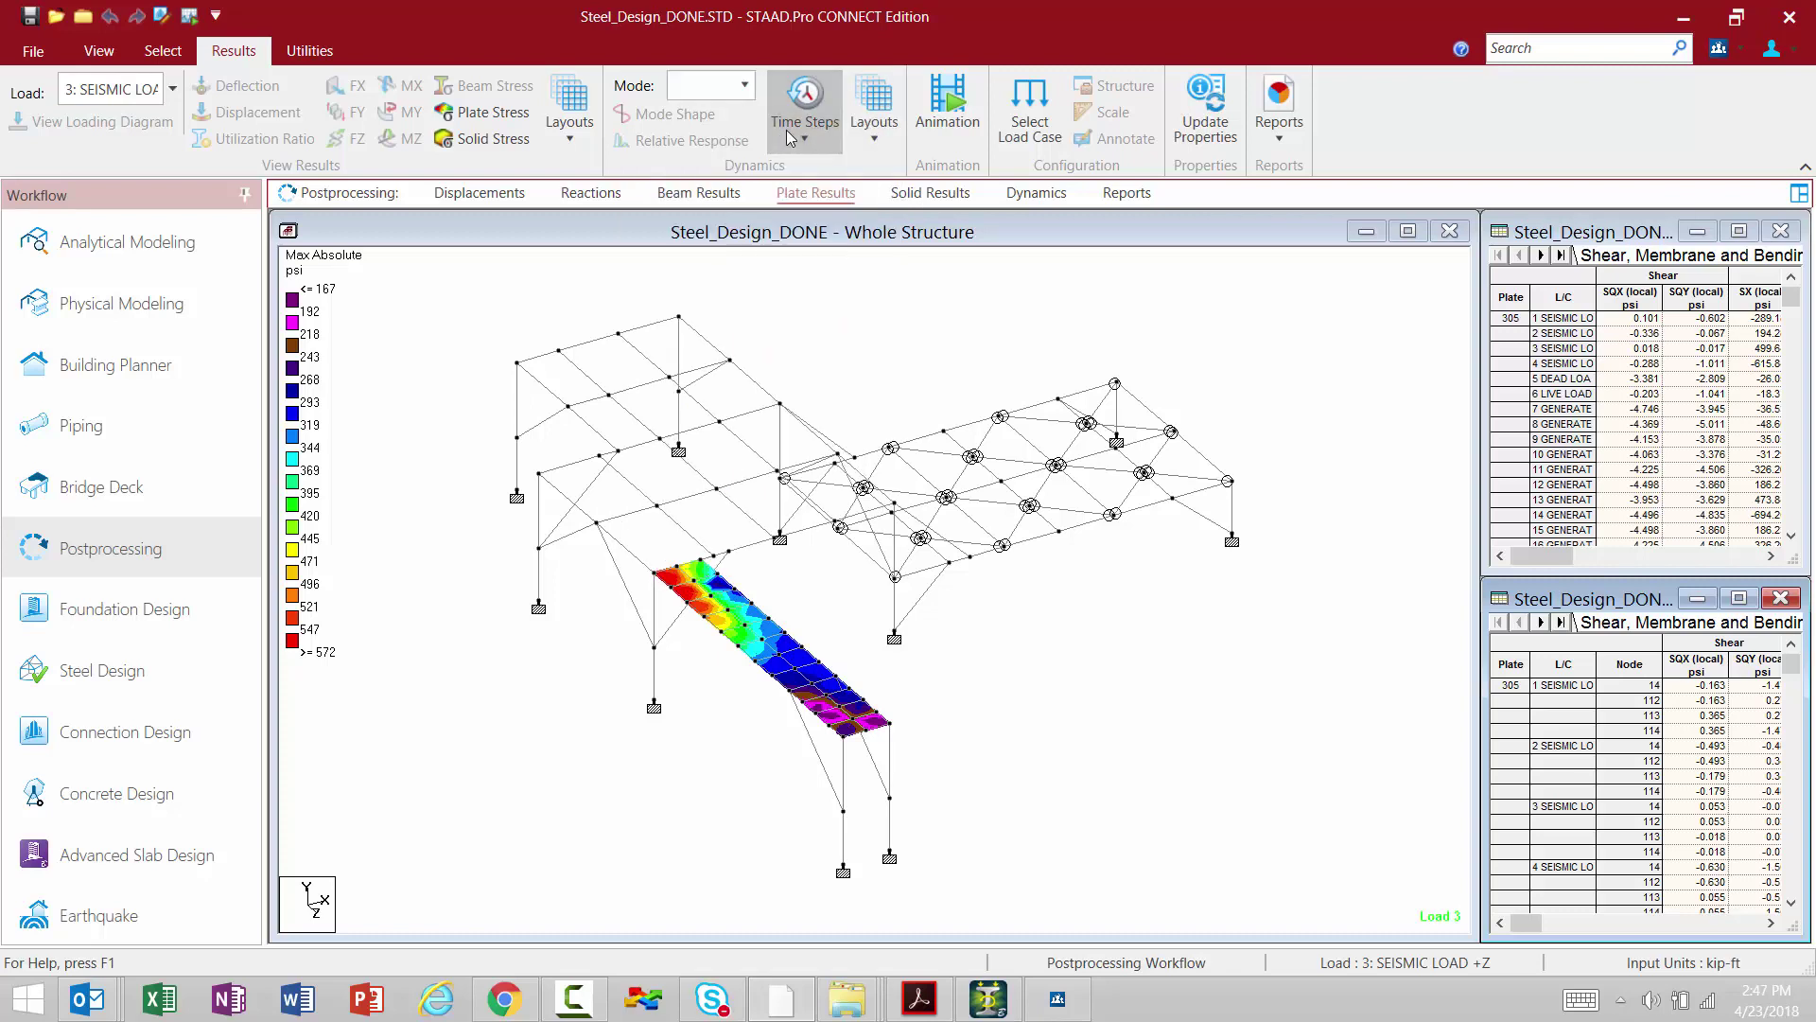
left_click(746, 88)
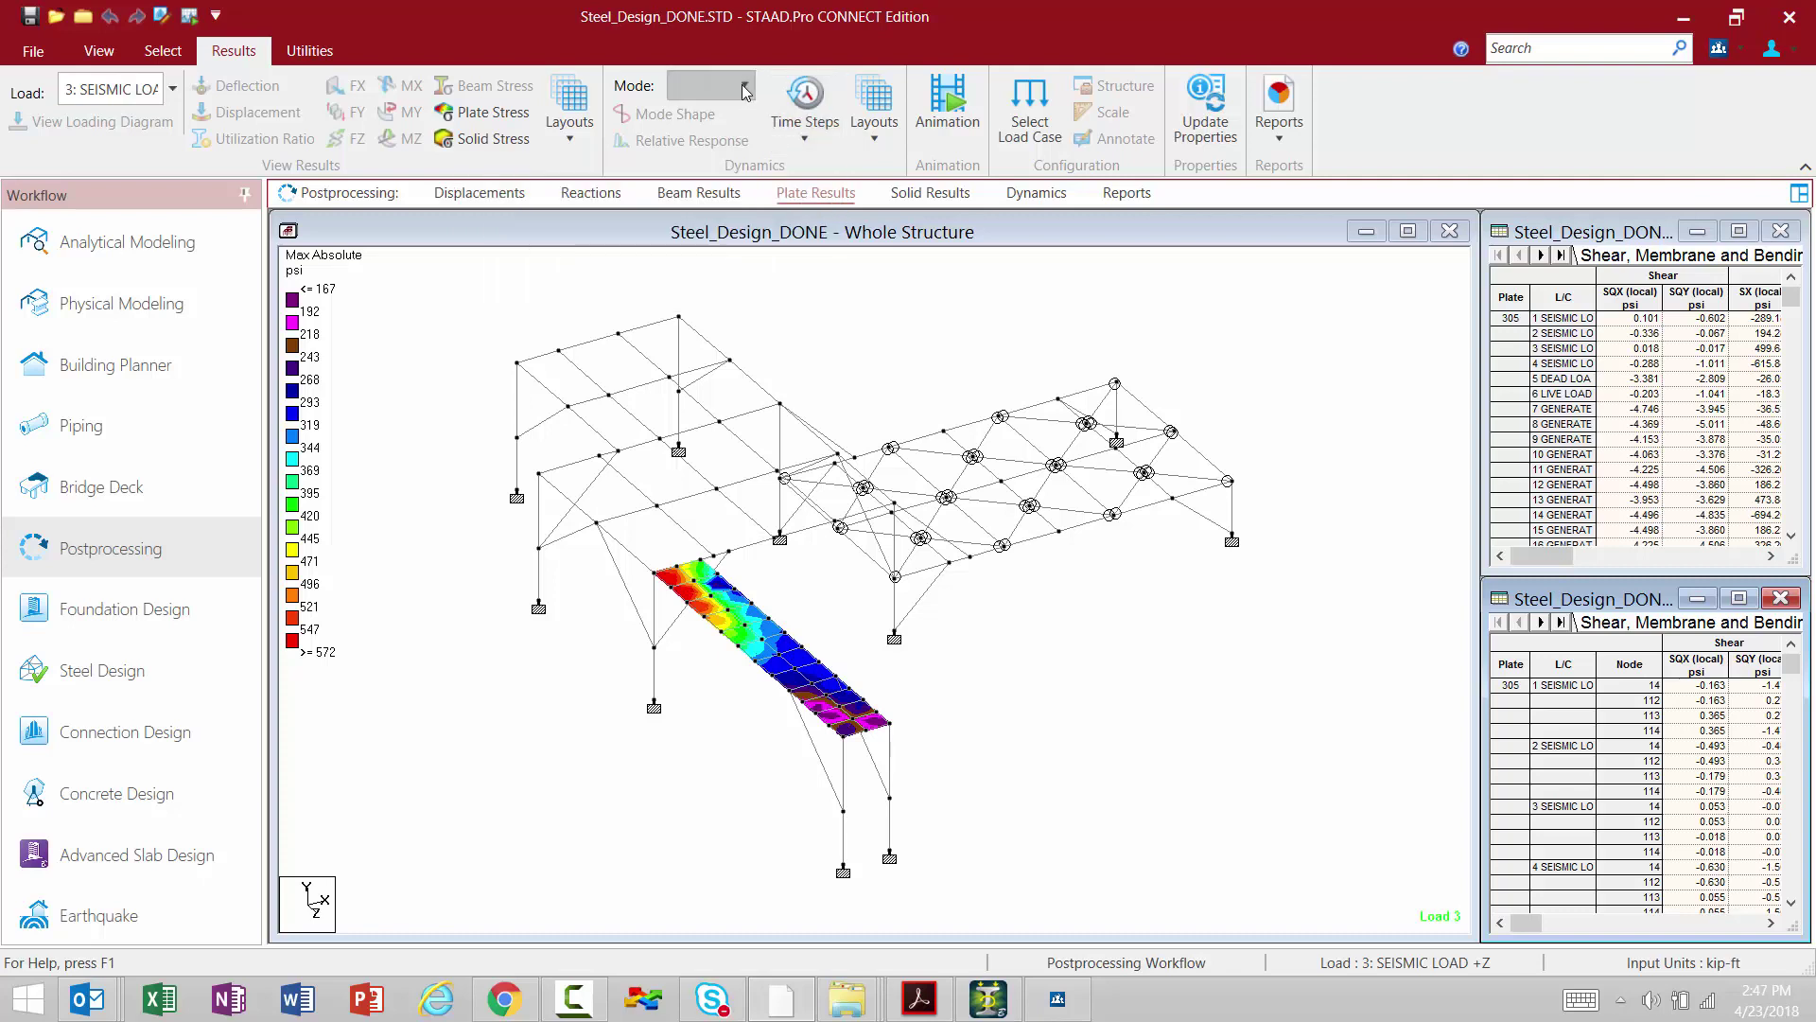
left_click(836, 235)
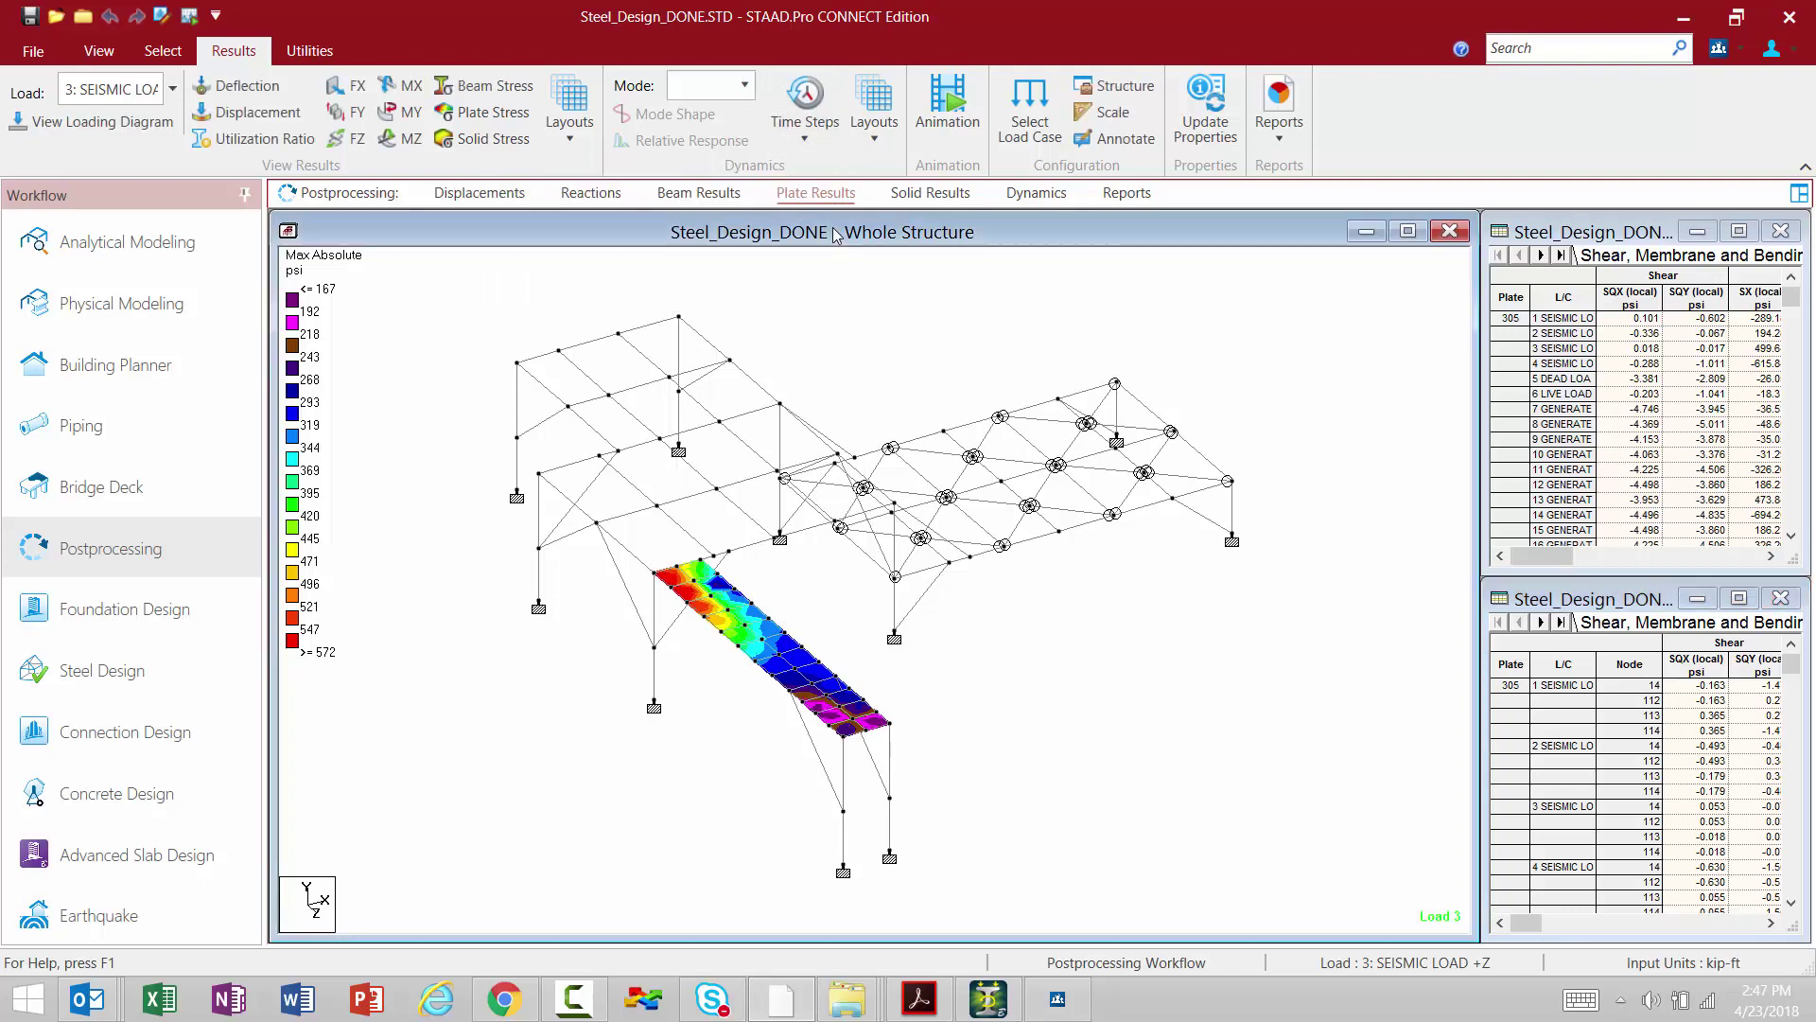
Review the load case selection and result layout lists without changing anything.
left_click(1019, 137)
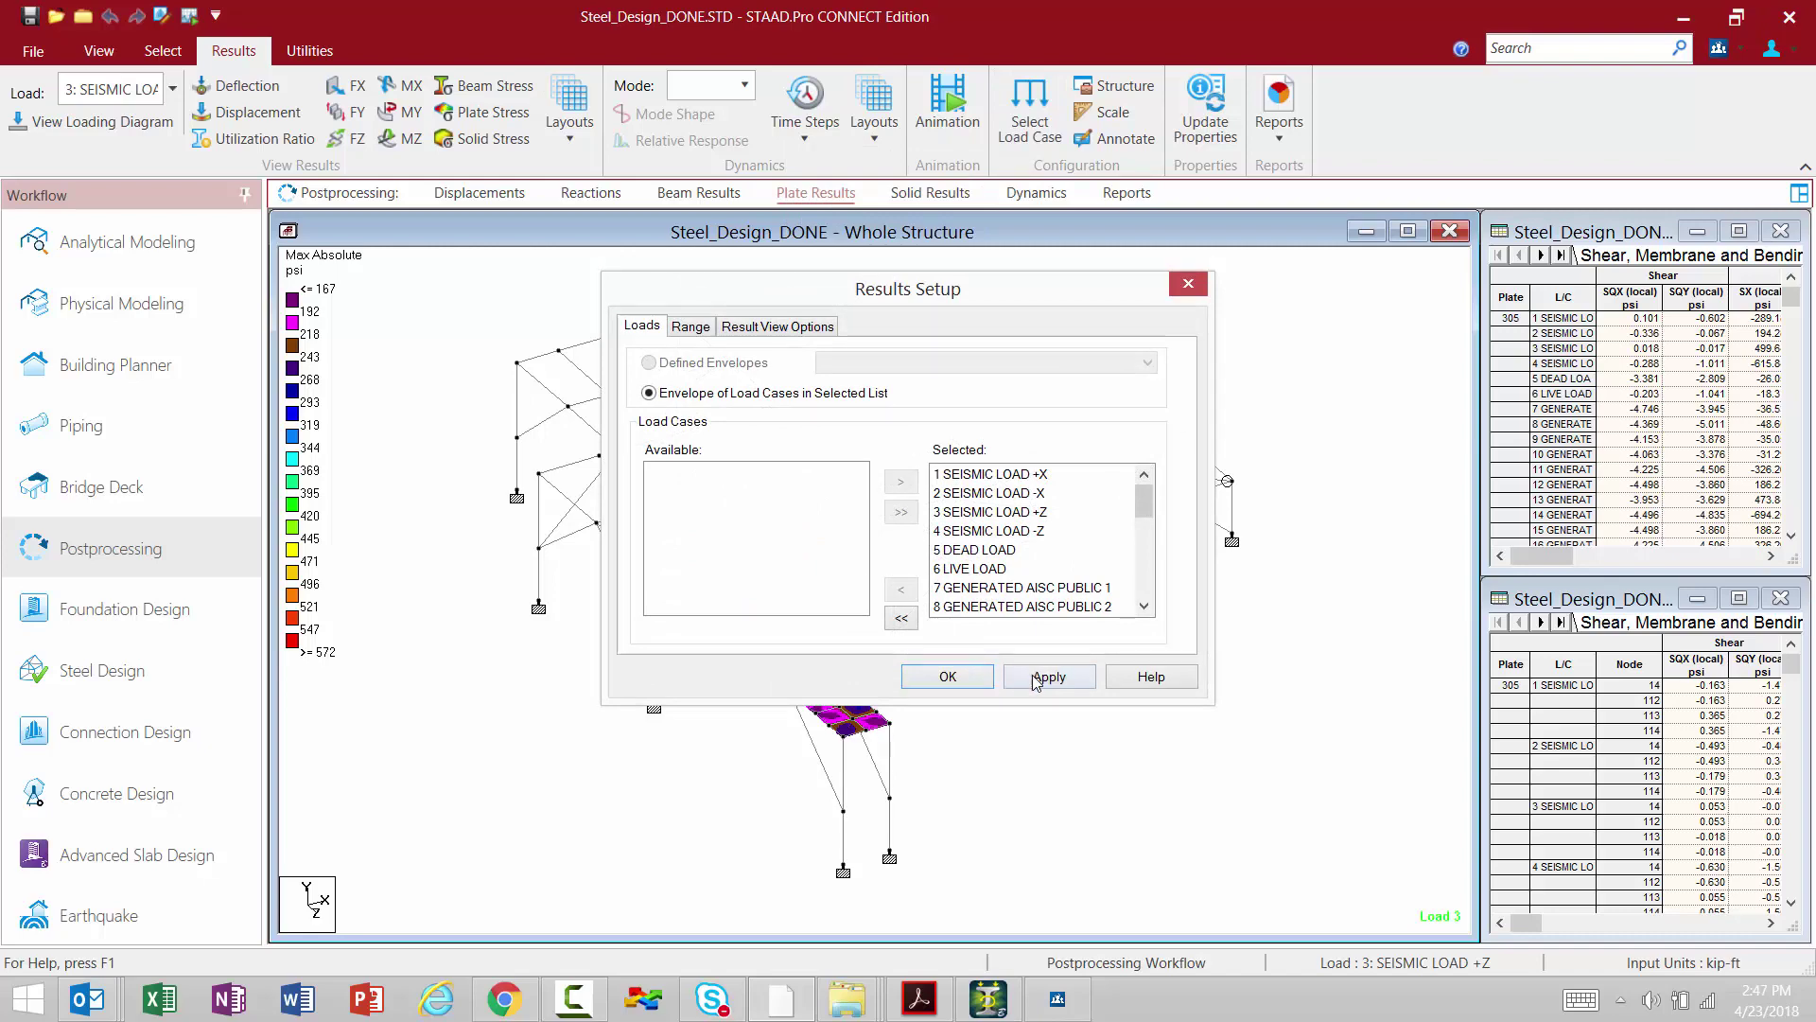
left_click(1188, 283)
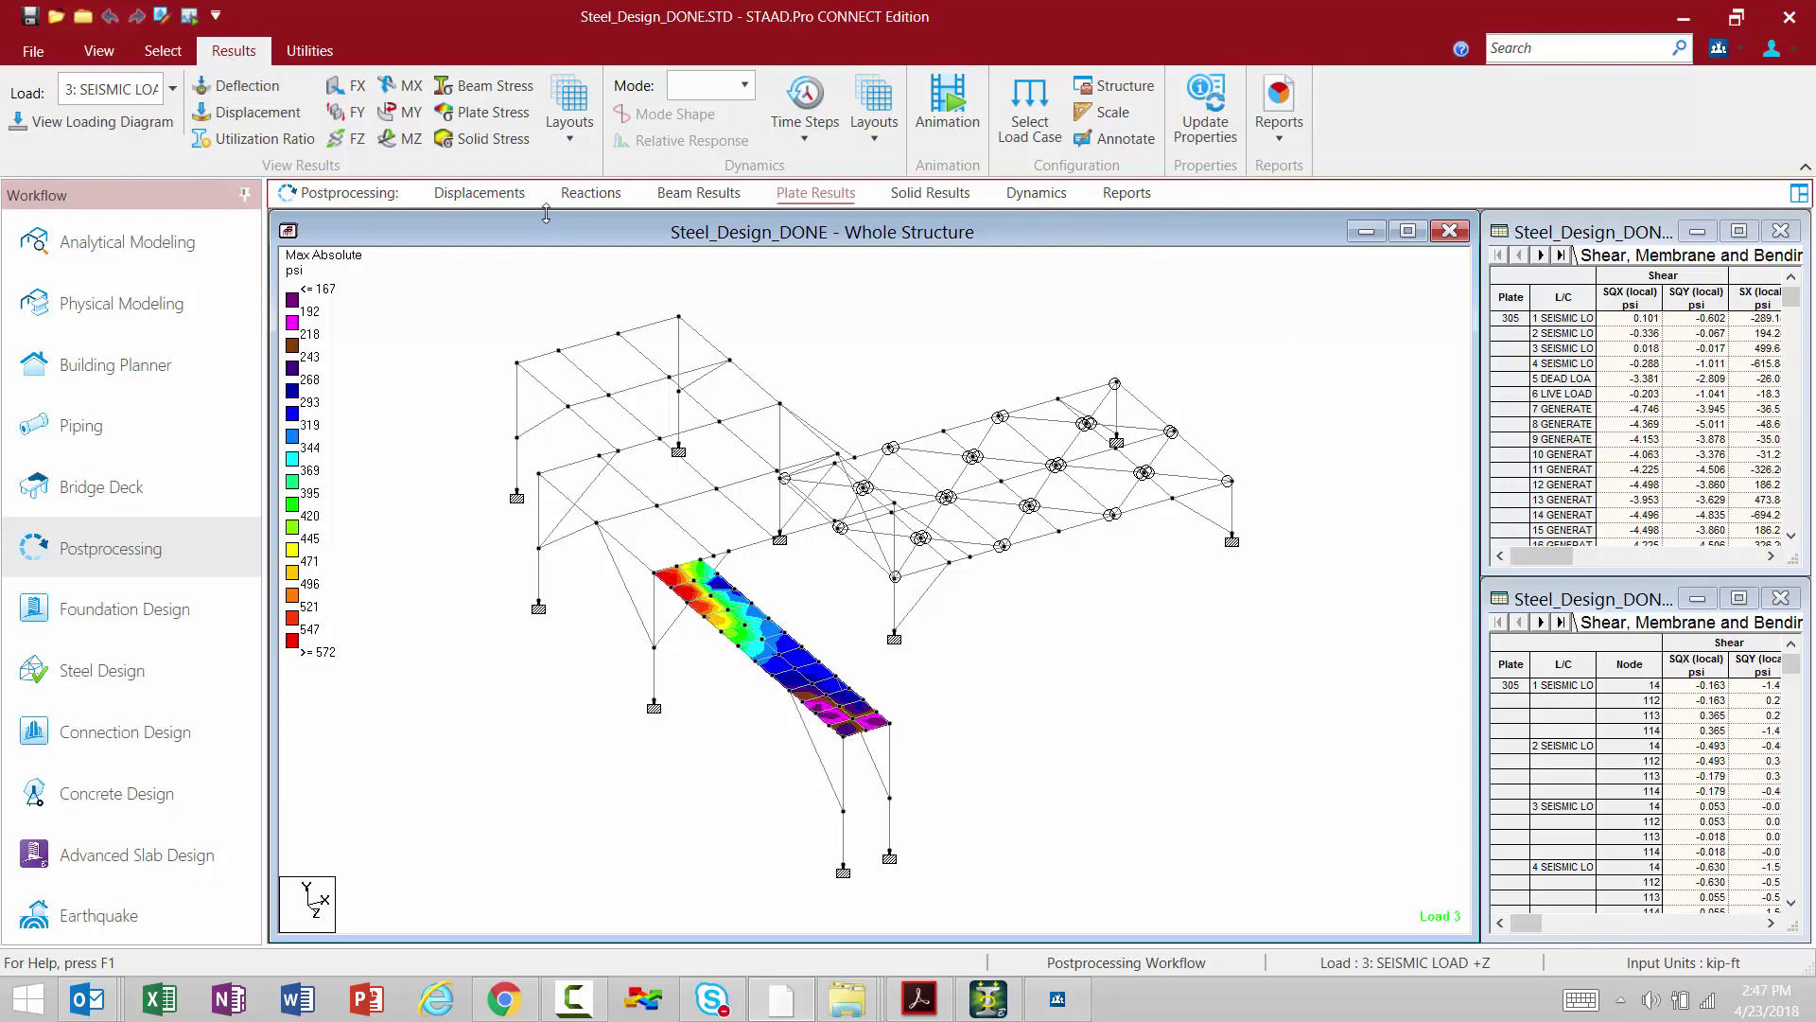
left_click(567, 127)
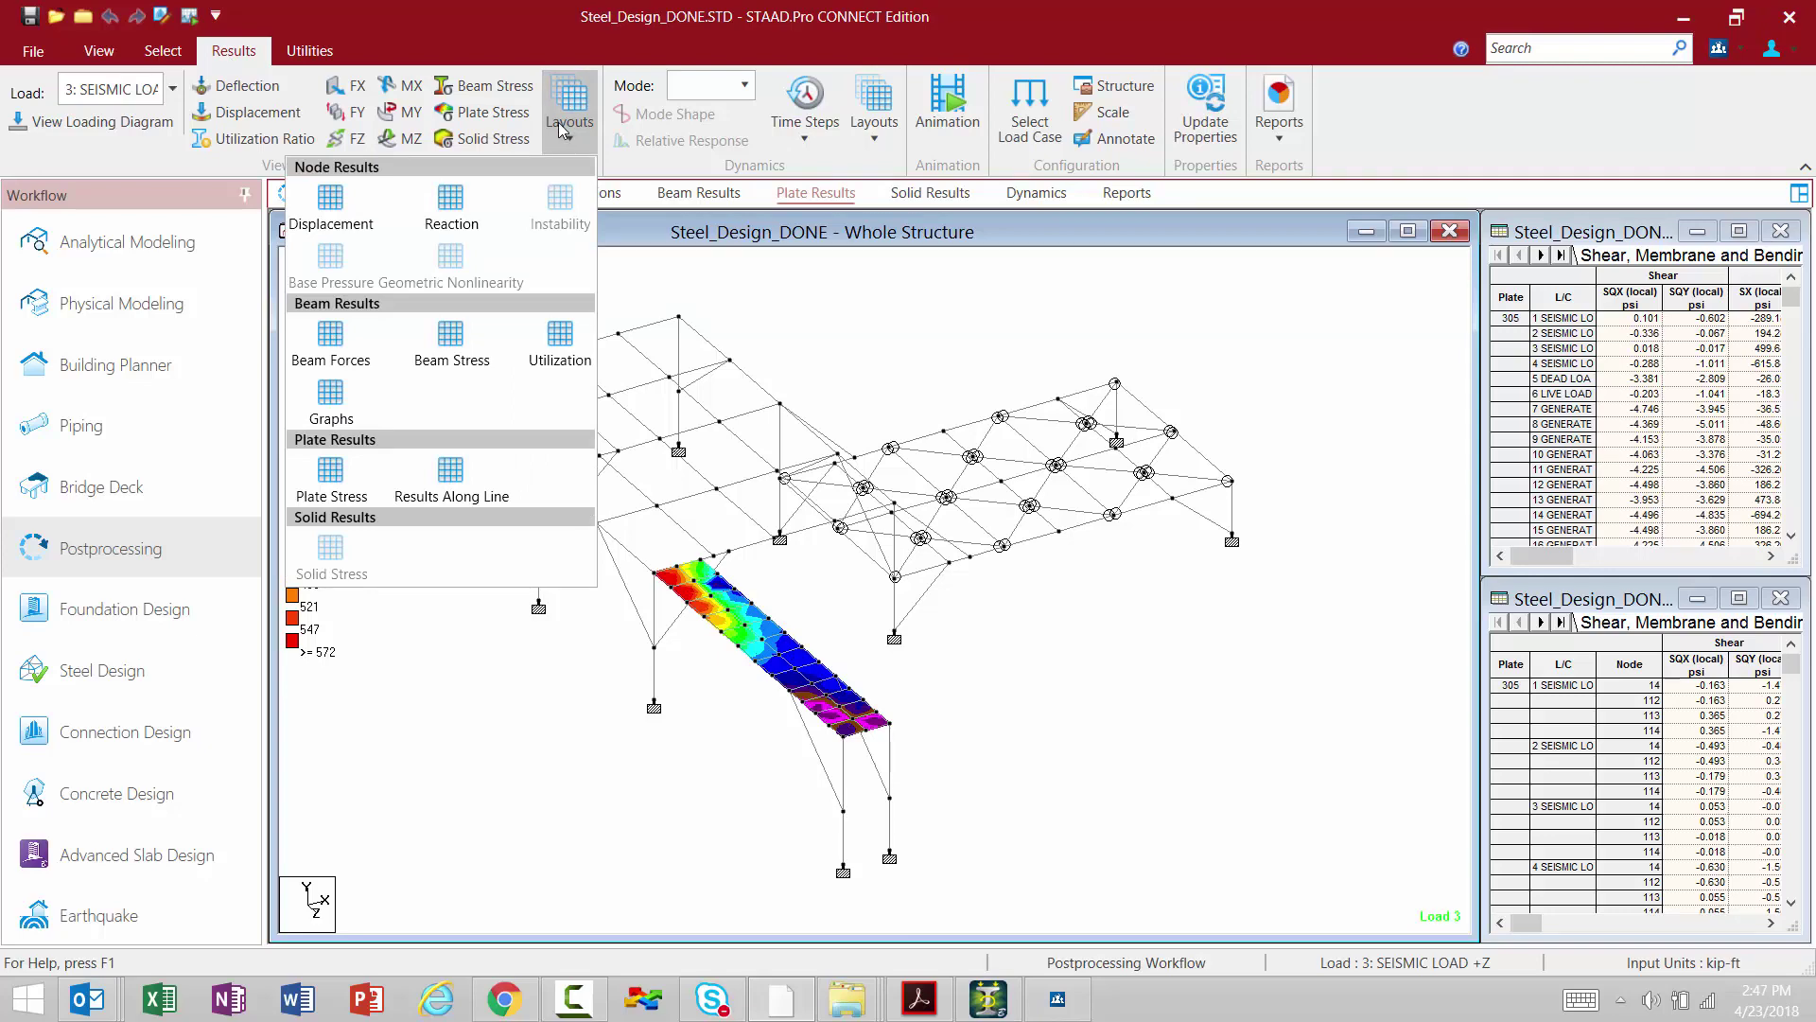
left_click(566, 127)
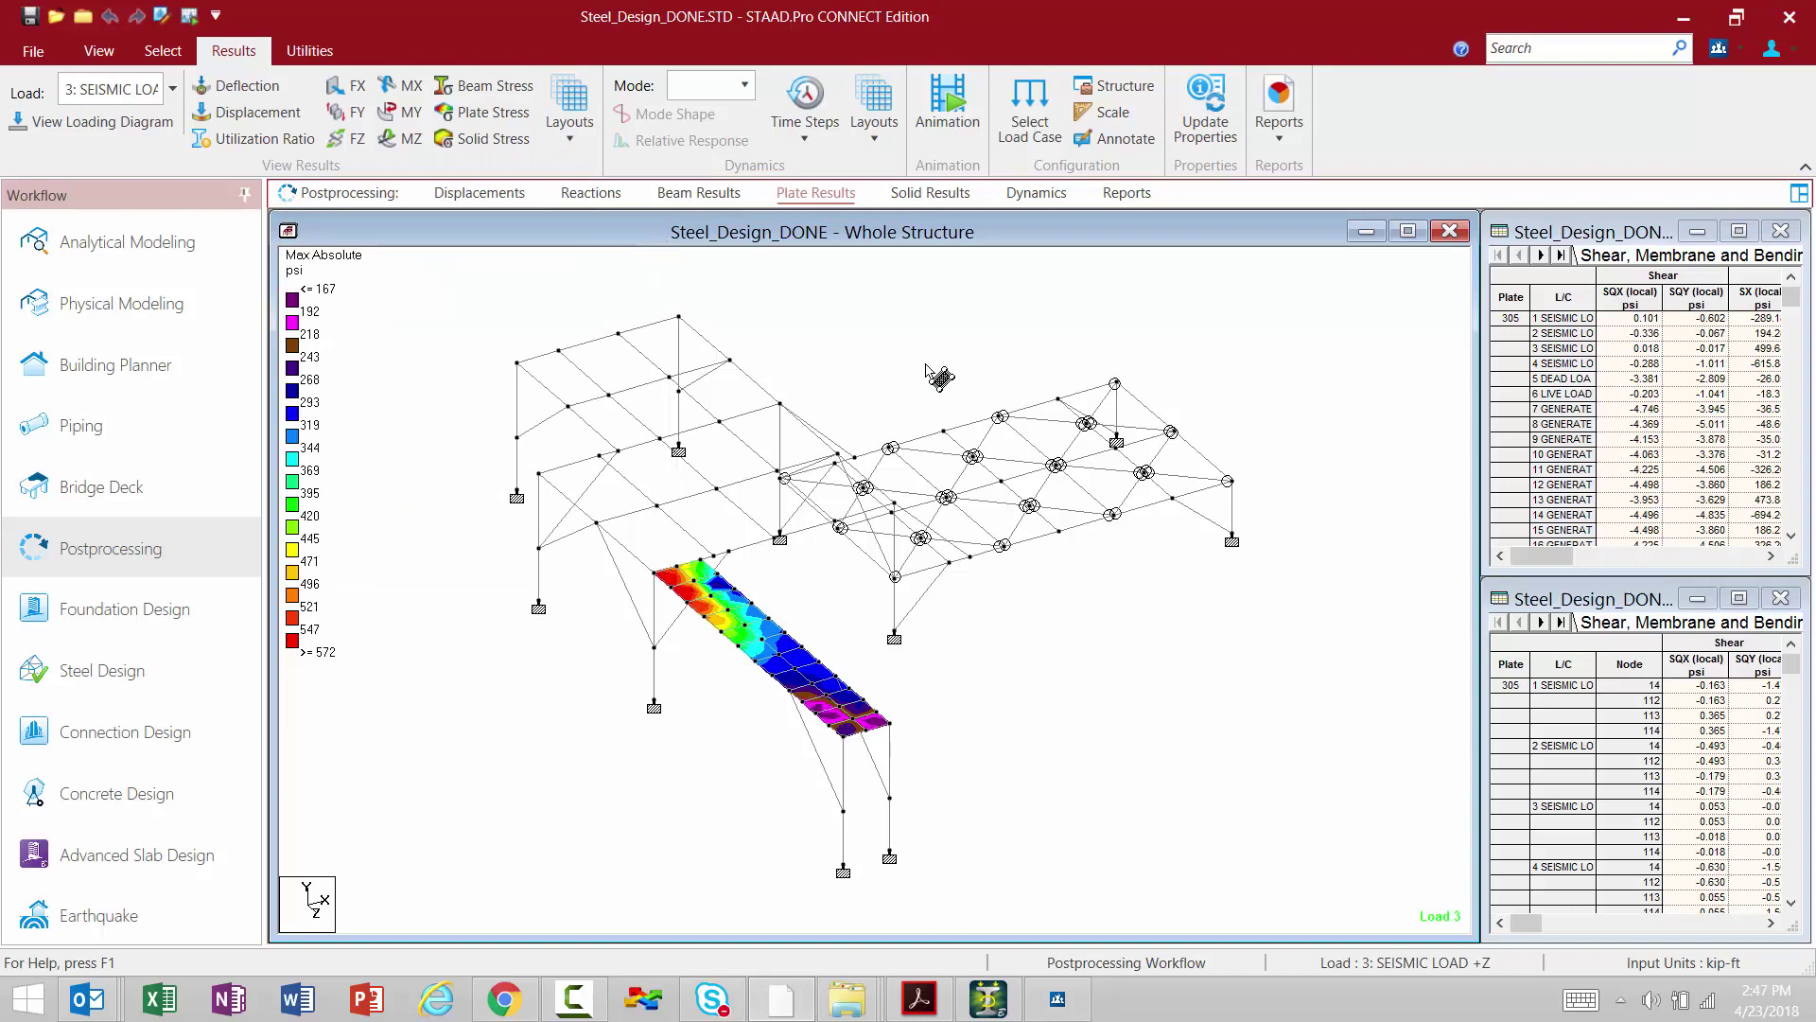
Preview the job information report on the Reports page, skipping Report Setup.
left_click(1122, 195)
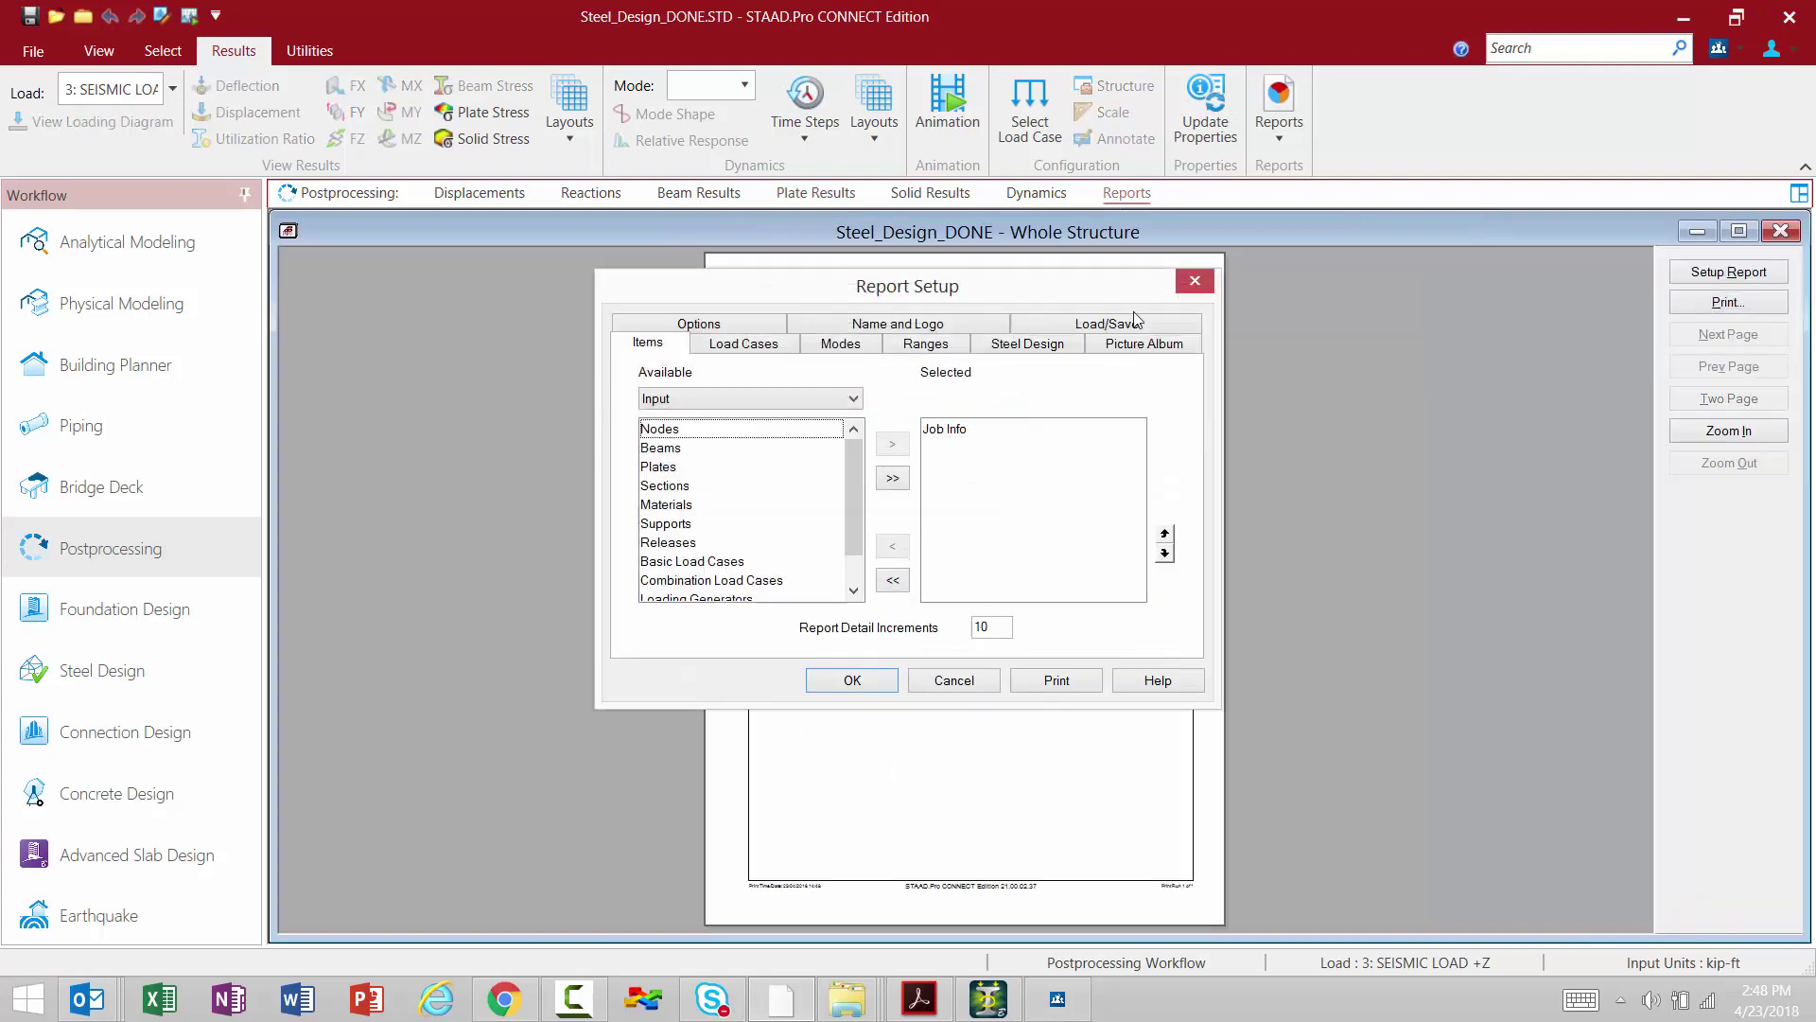
left_click(1194, 283)
left_click(1276, 123)
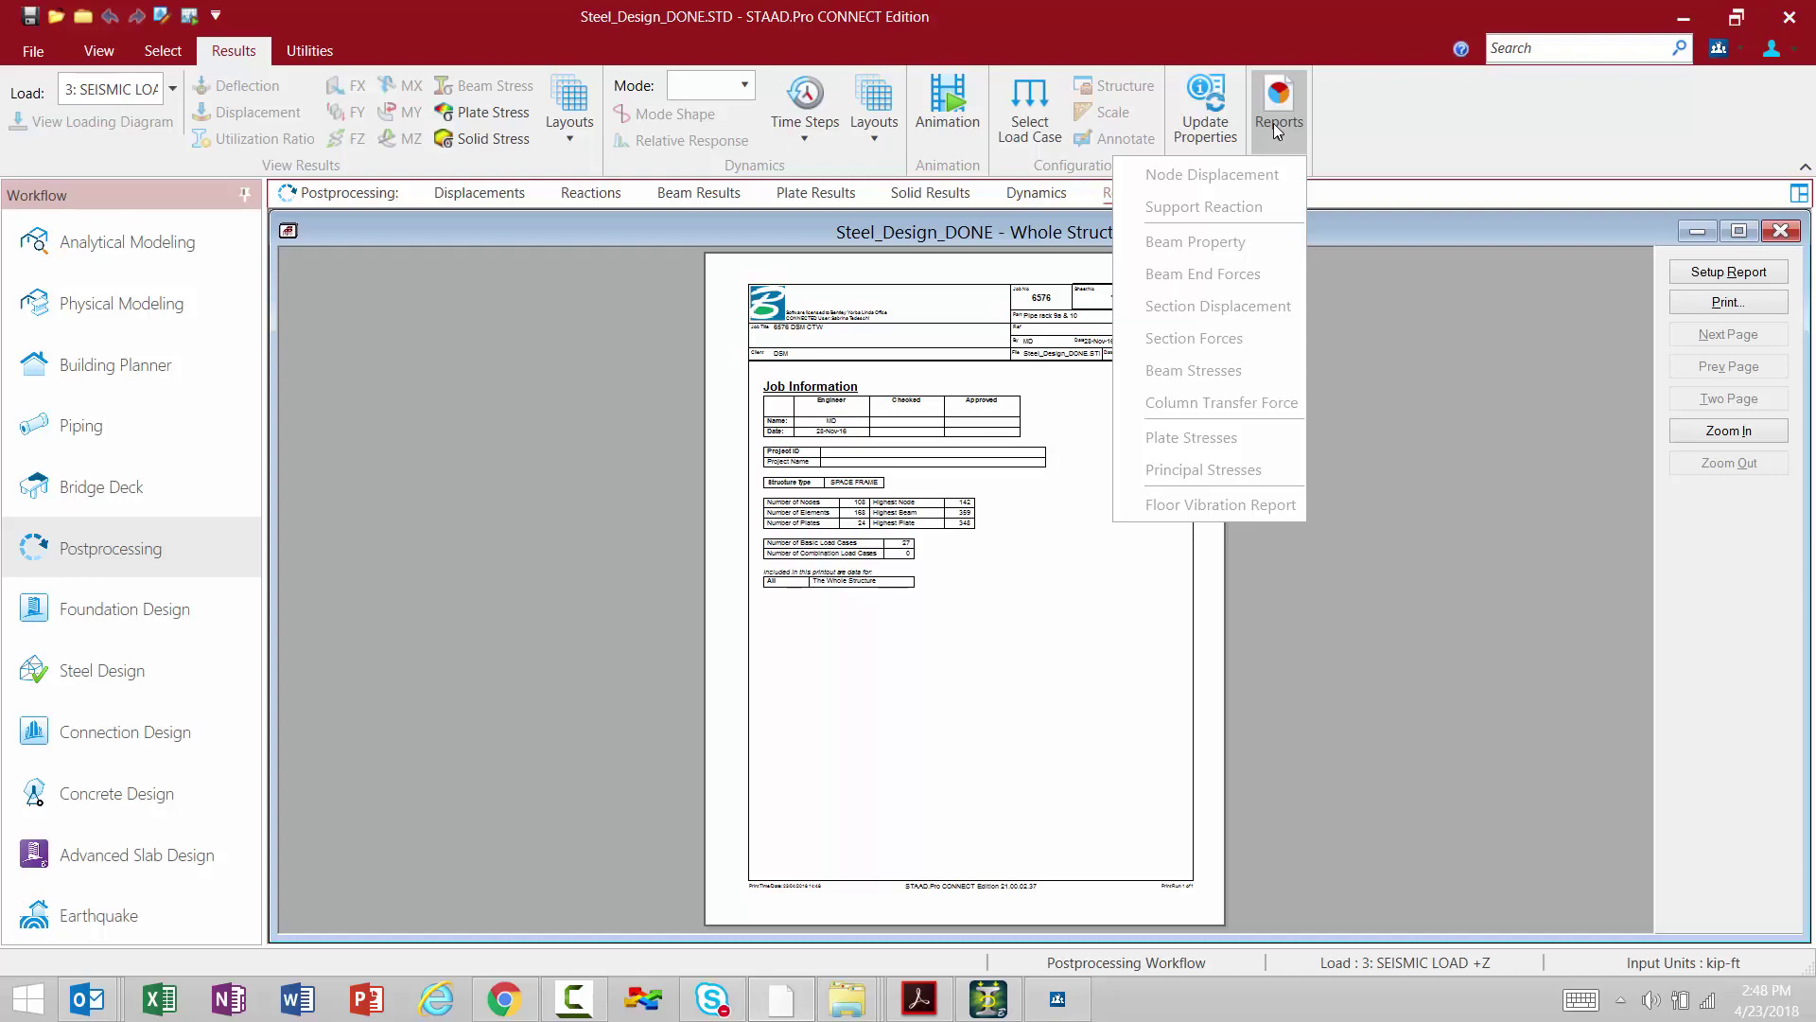